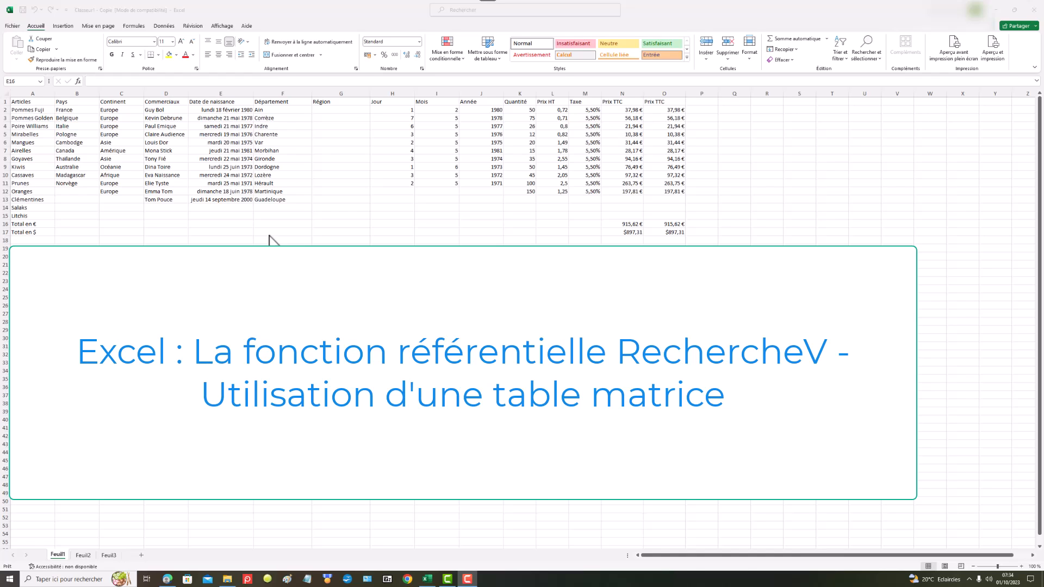
Switch to the browser and examine the list of French departments and their respective regions on regions-departements-france.fr.
left_click(332, 238)
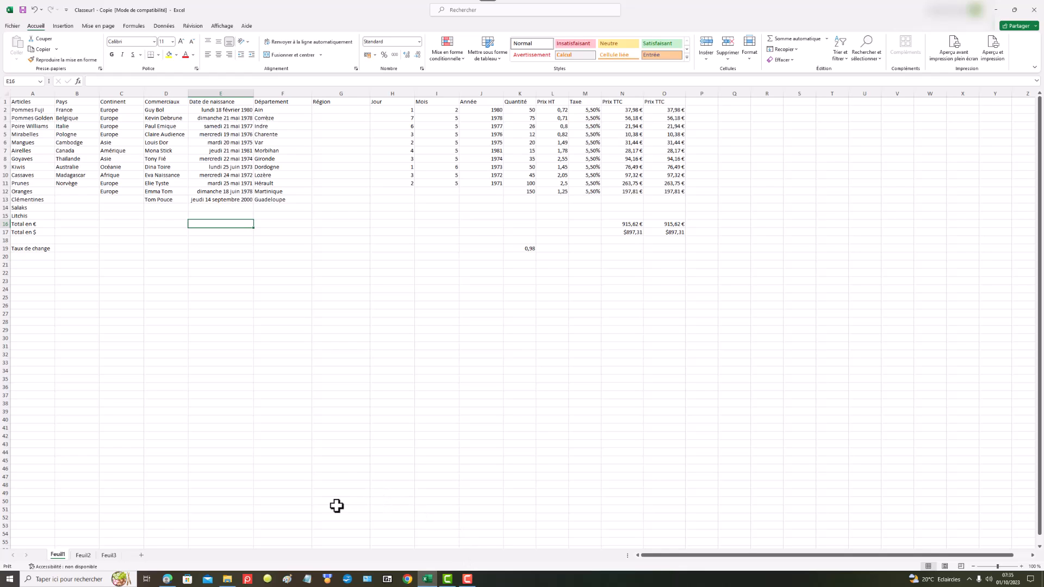
left_click(168, 579)
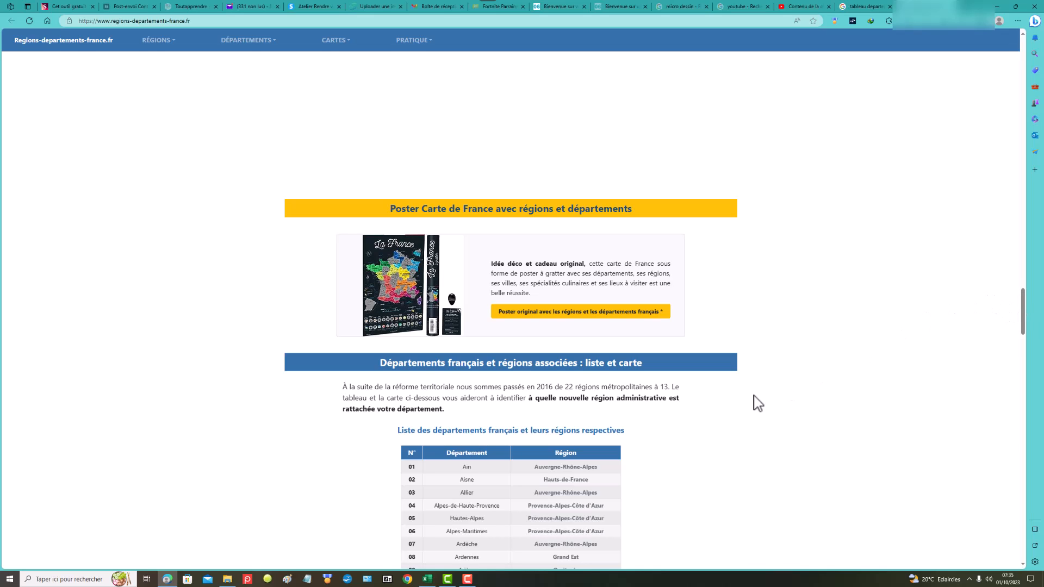
scroll(764, 380, "down", 3)
scroll(772, 359, "down", 3)
scroll(776, 356, "up", 3)
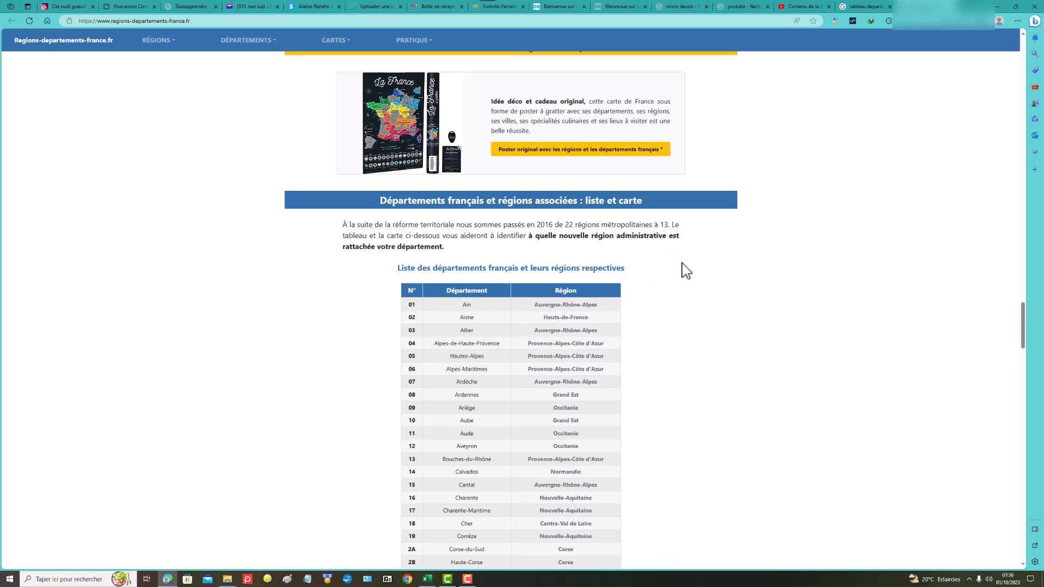
scroll(609, 277, "down", 15)
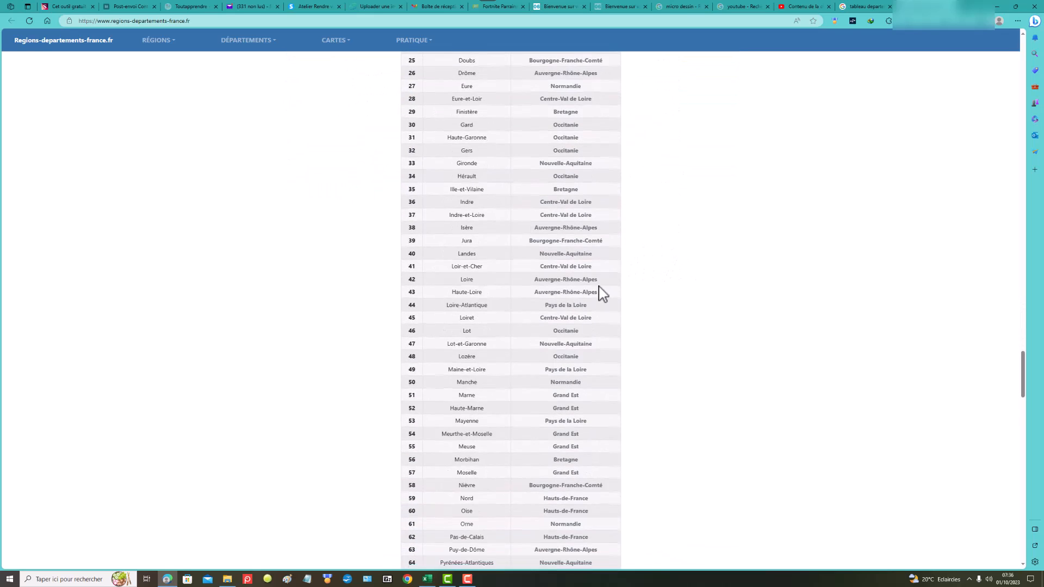
scroll(599, 294, "down", 6)
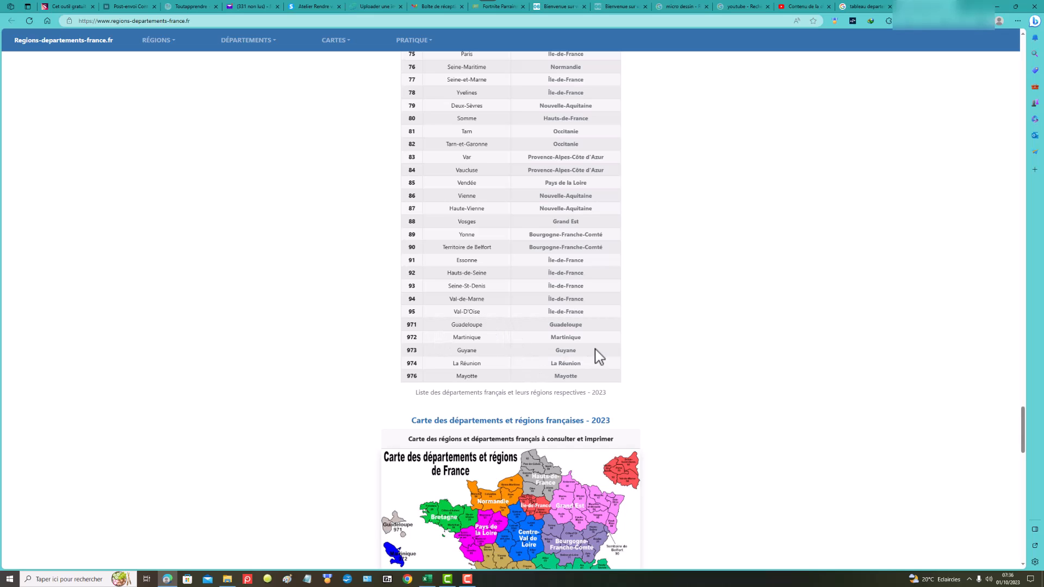
scroll(601, 348, "up", 3)
scroll(602, 345, "up", 7)
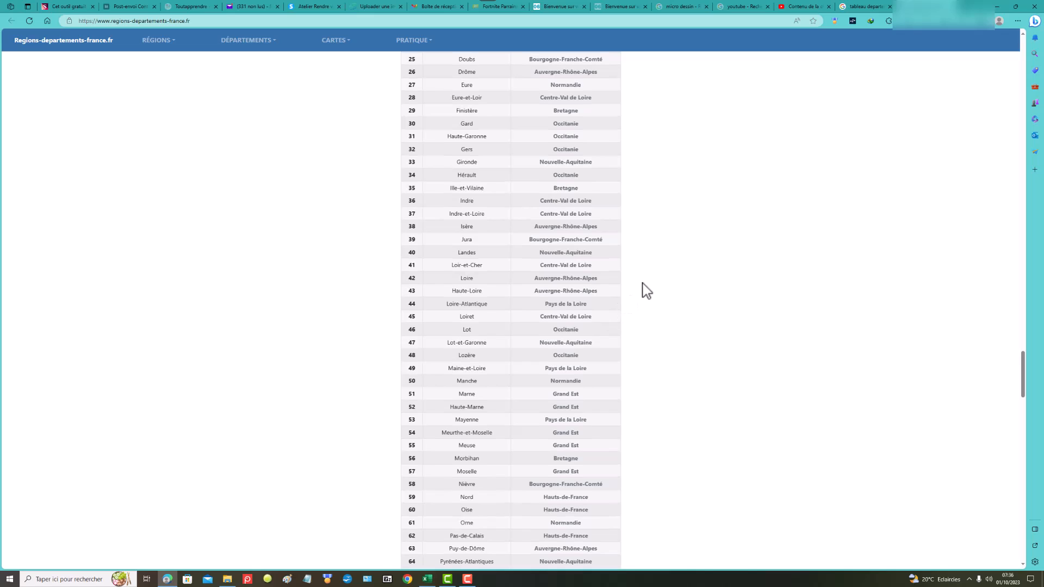
scroll(591, 280, "up", 10)
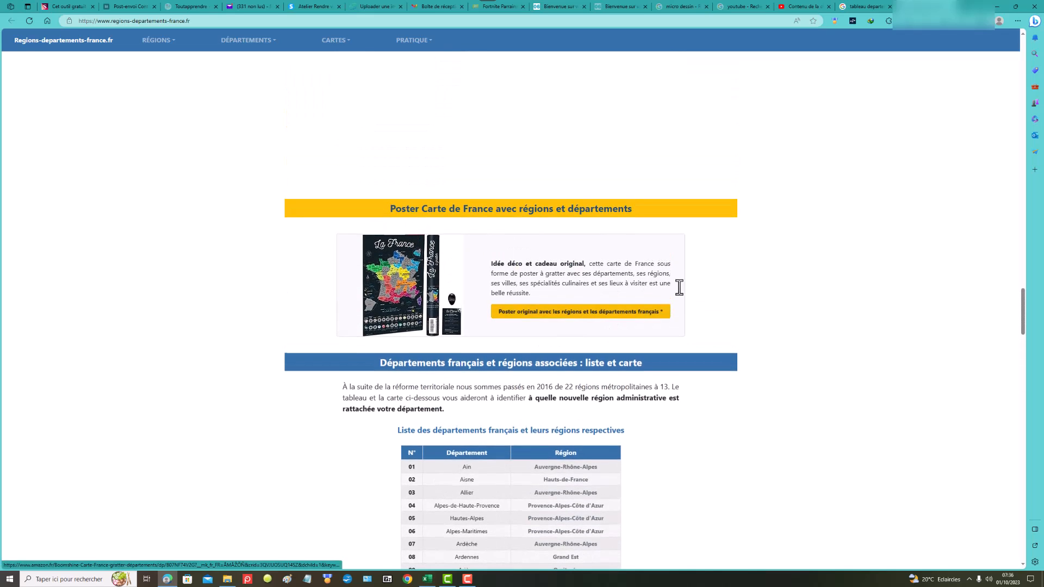
Select the whole table of departments and regions, from the N° header through the Mayotte row.
scroll(780, 332, "down", 1)
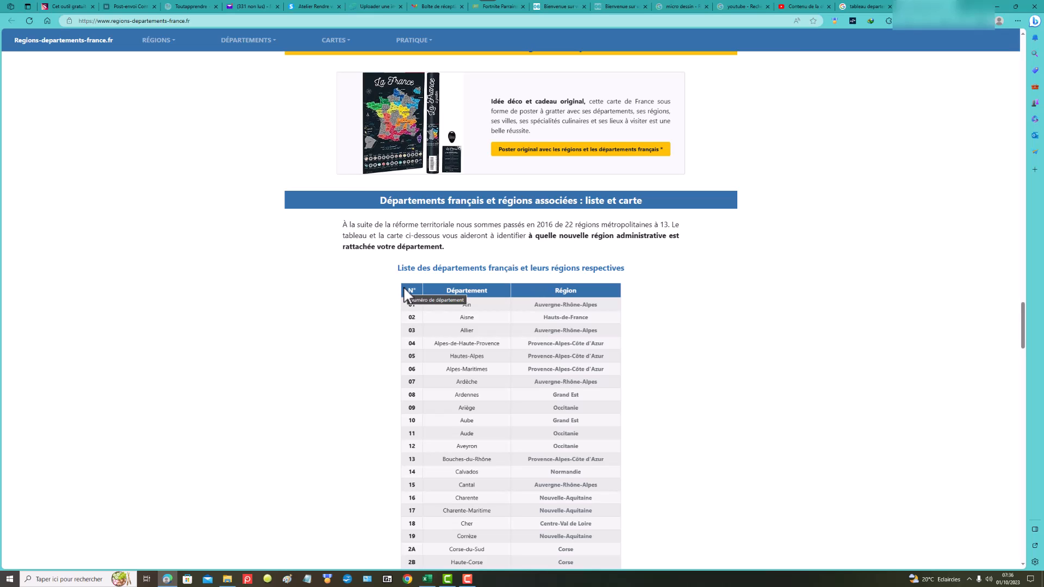
left_click_drag(405, 287, 579, 381)
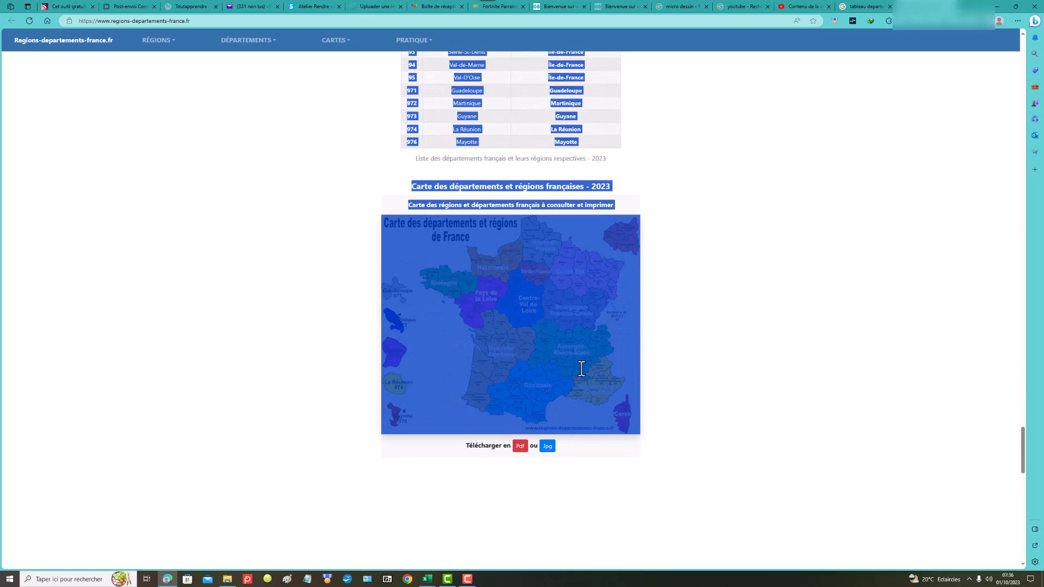
left_click_drag(606, 158, 595, 145)
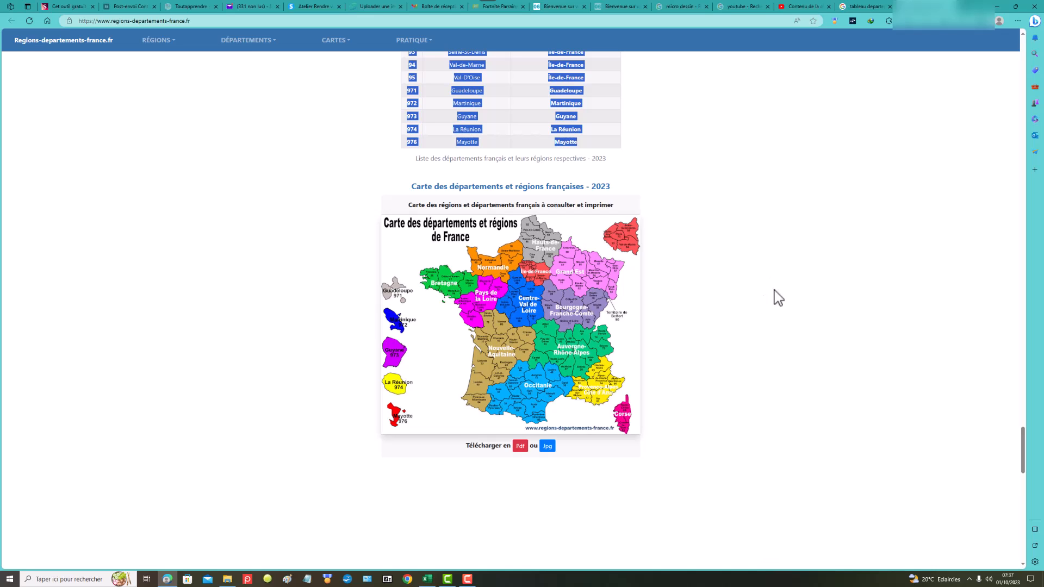
Switch to Excel, add a new worksheet after Feuil1 and paste the department table at A1.
left_click(428, 578)
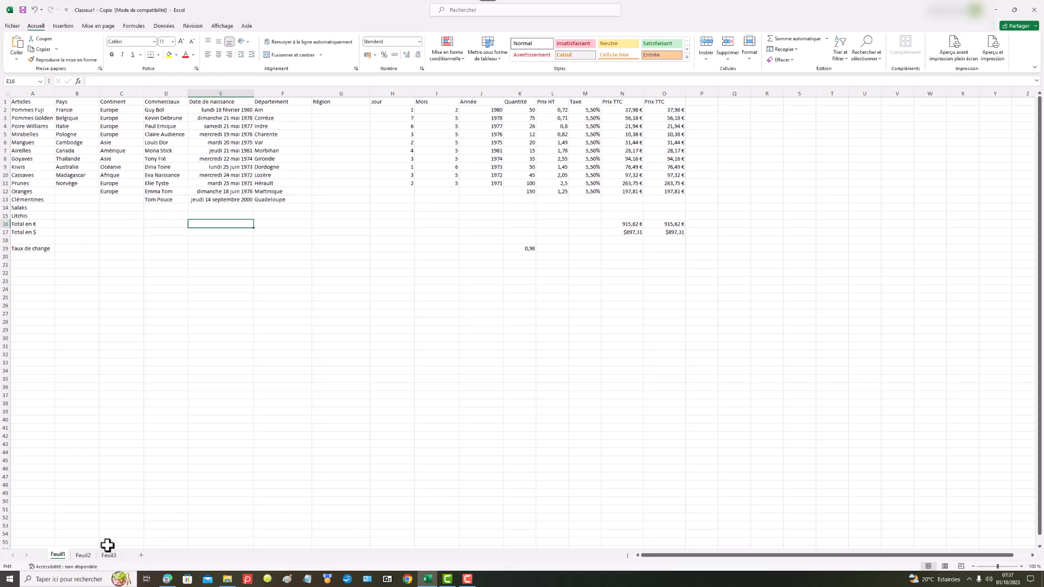
left_click(142, 554)
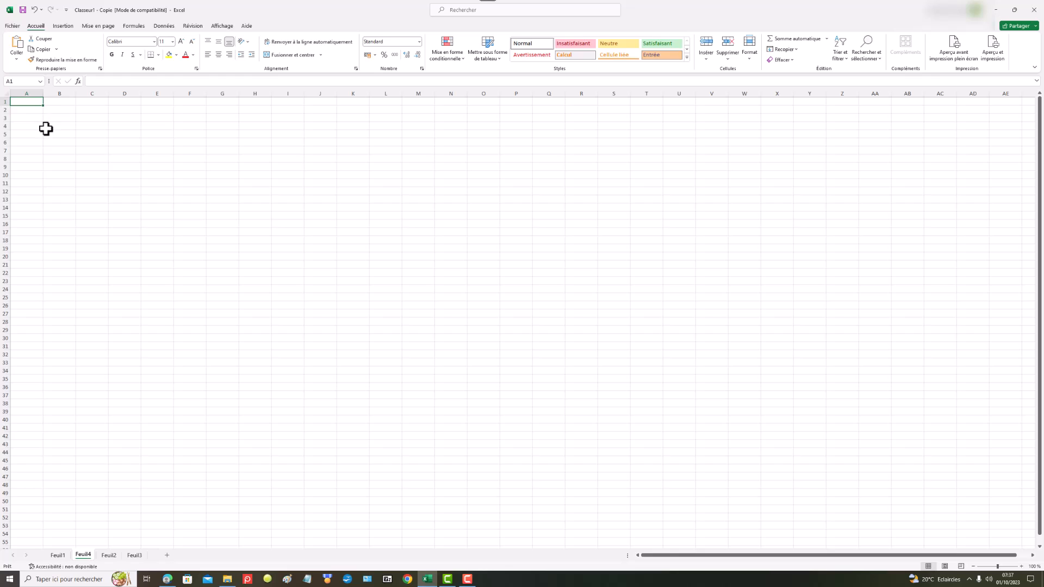
key("ctrl+v")
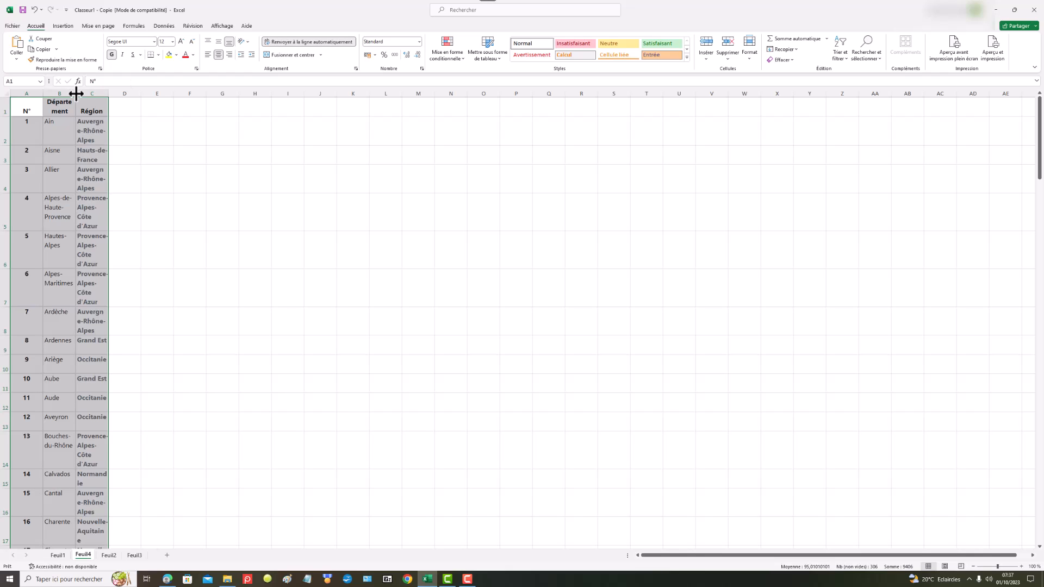
Widen the Département and Région columns so that each name fits on one line.
left_click_drag(75, 91, 92, 94)
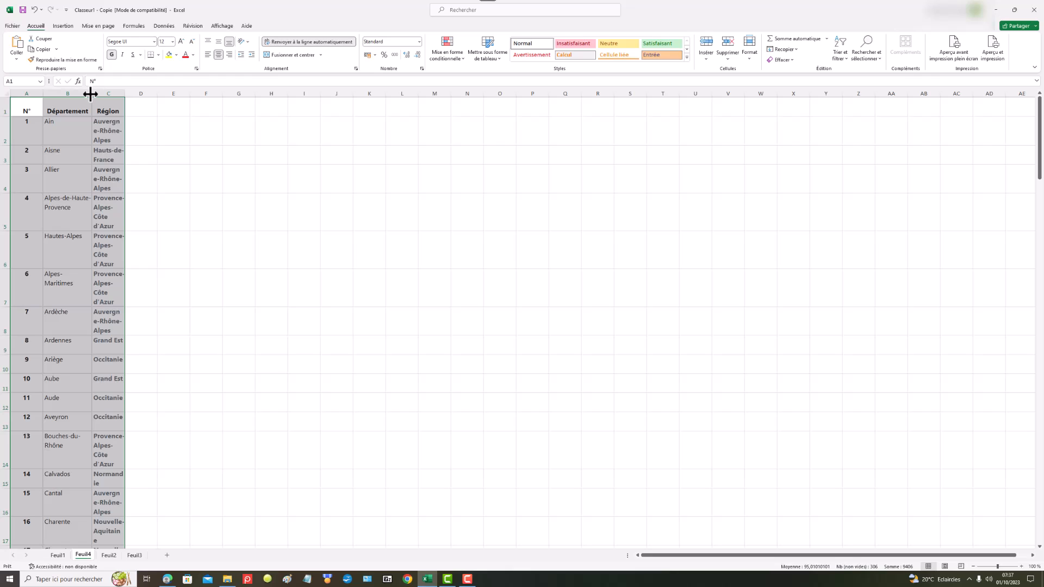
left_click_drag(90, 94, 133, 107)
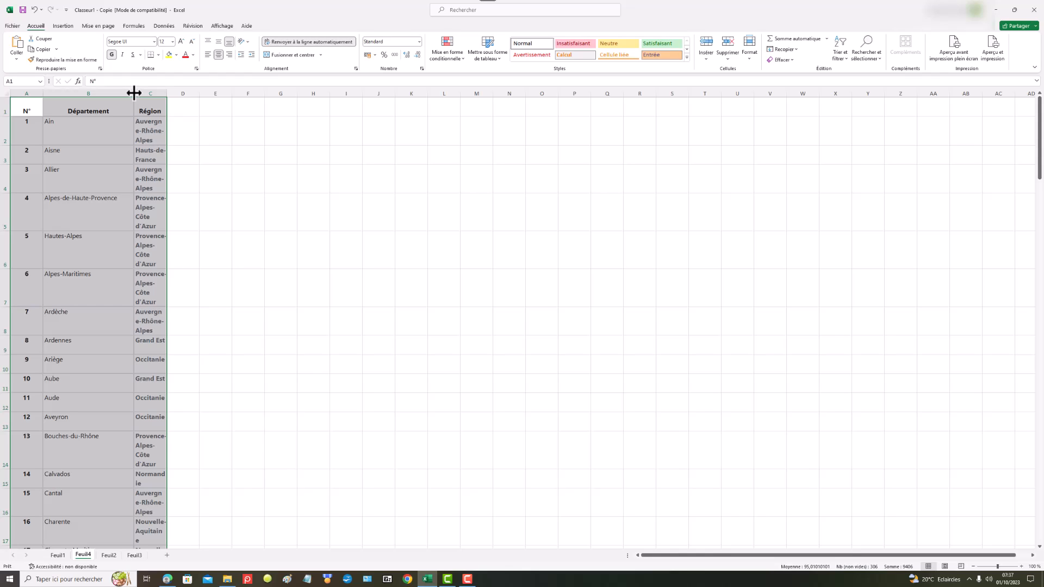
left_click_drag(167, 94, 258, 102)
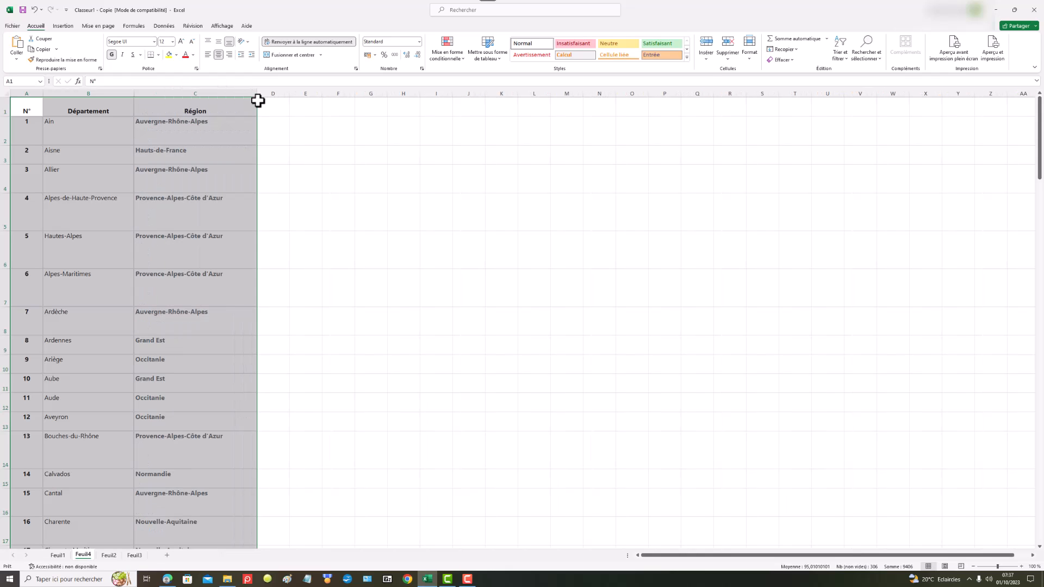
Look through the pasted list of departments and regions on Feuil4.
scroll(225, 294, "down", 3)
scroll(226, 292, "down", 10)
scroll(229, 289, "down", 3)
scroll(228, 287, "down", 13)
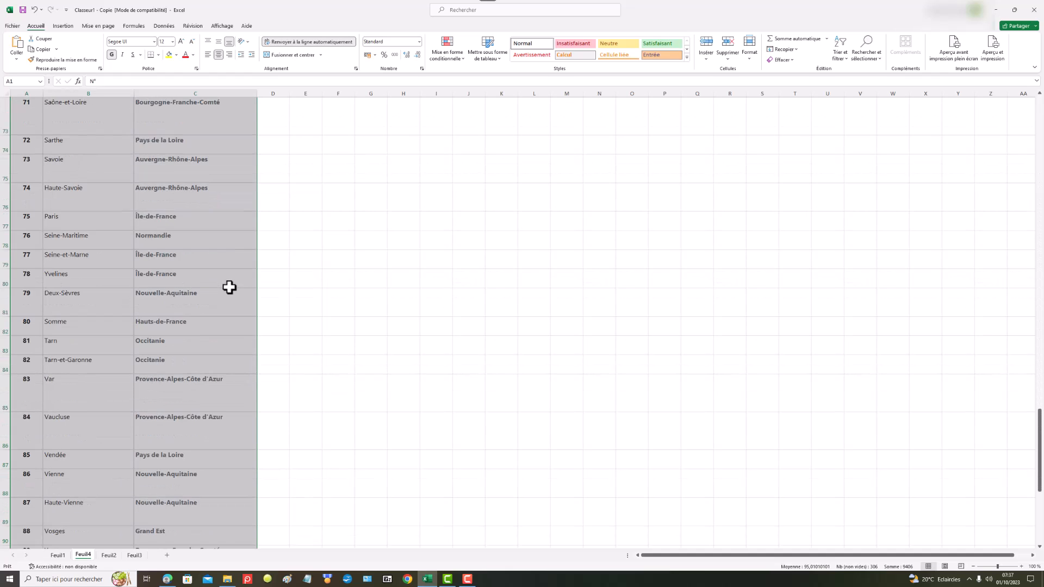
scroll(230, 287, "up", 20)
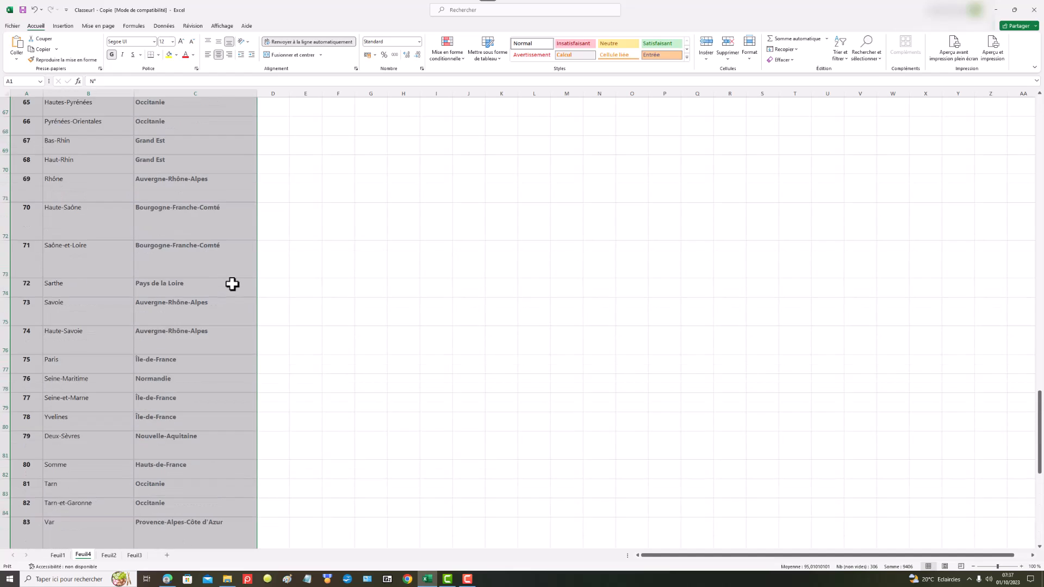
scroll(235, 282, "up", 9)
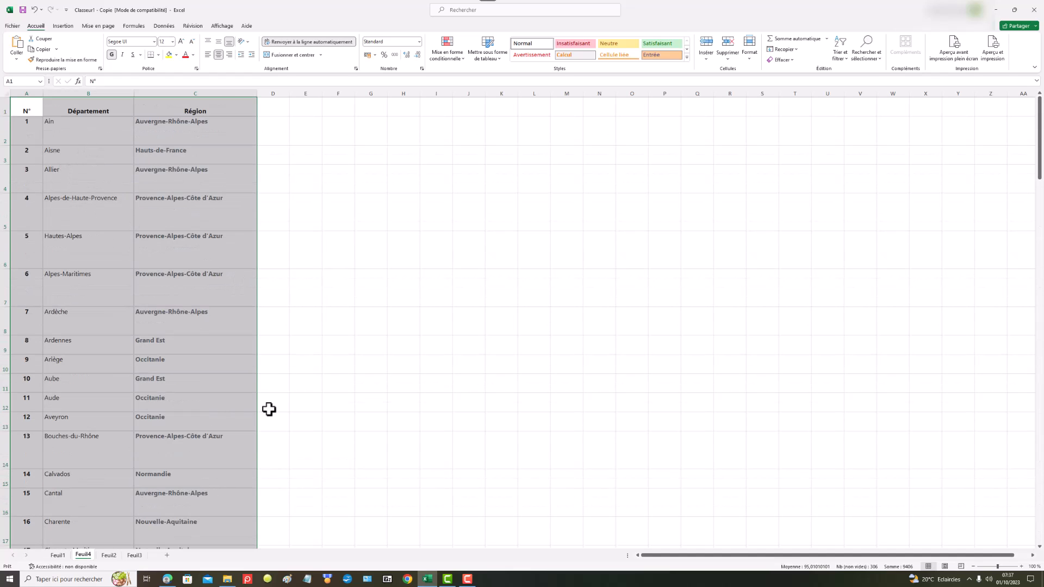
scroll(305, 414, "down", 1)
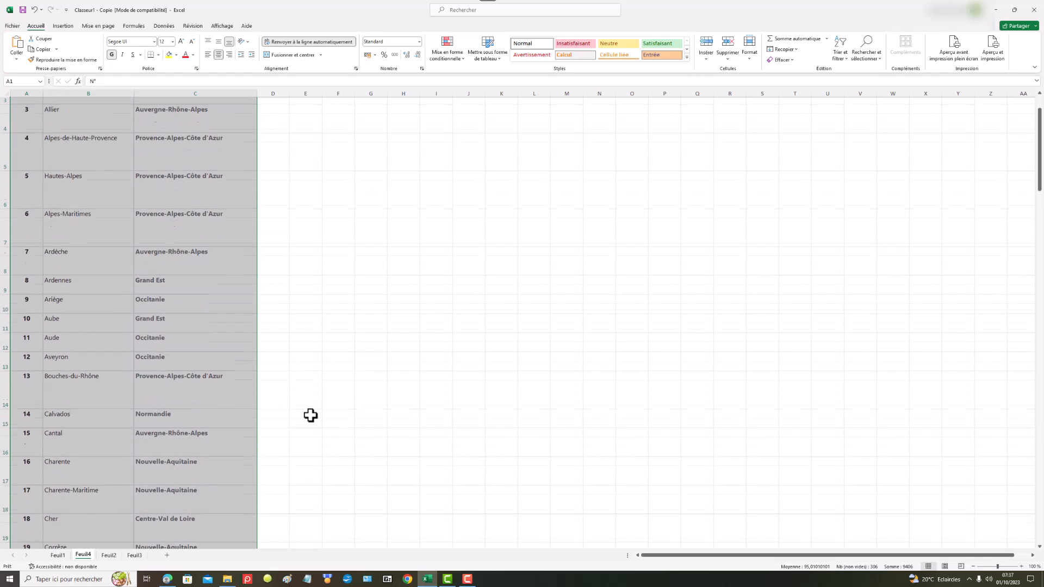
Start a RECHERCHEV formula in Feuil1 cell G2 with F2 as the lookup value.
left_click(58, 555)
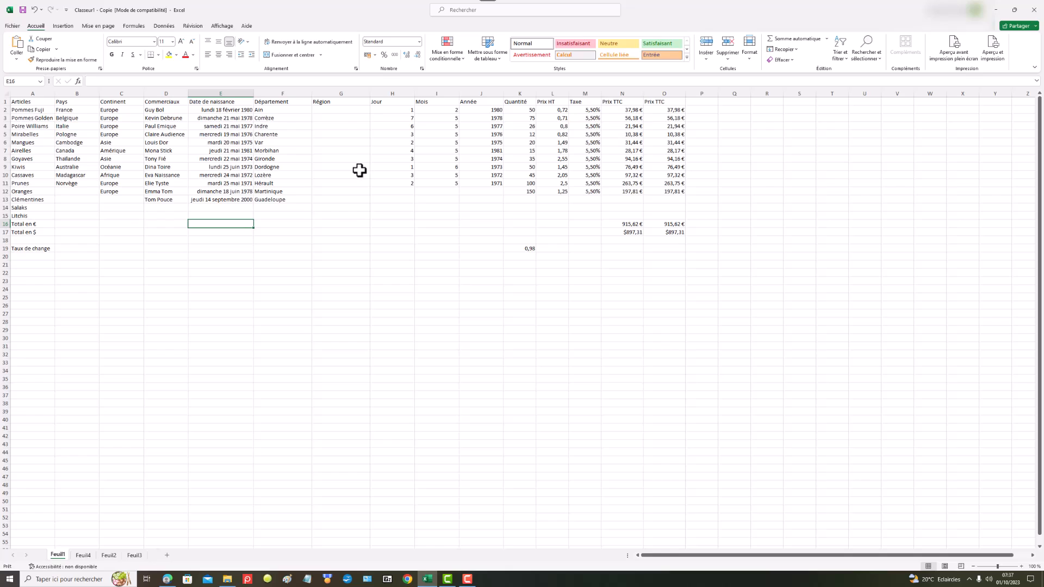
left_click(324, 109)
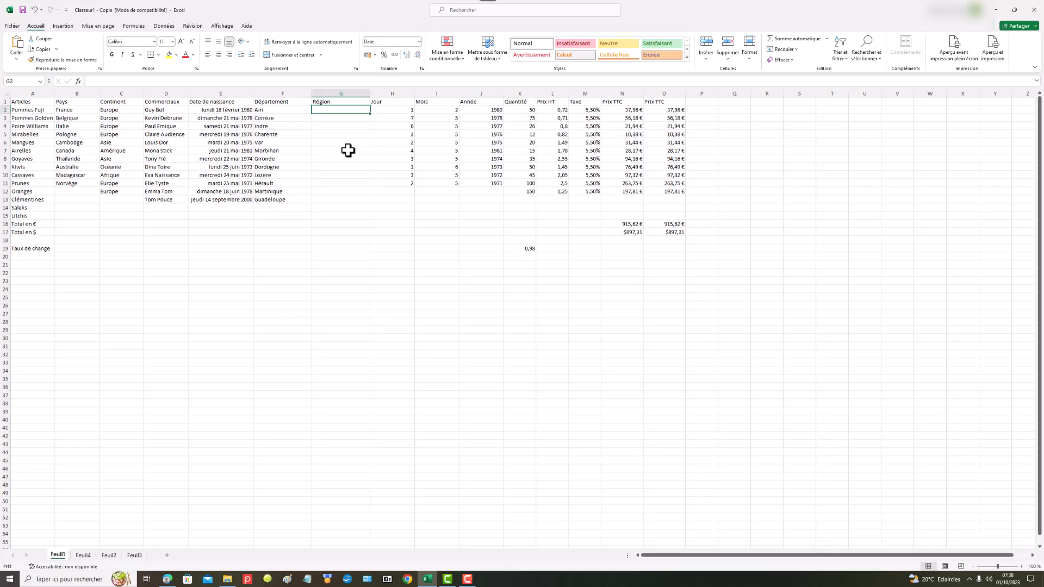
type("=")
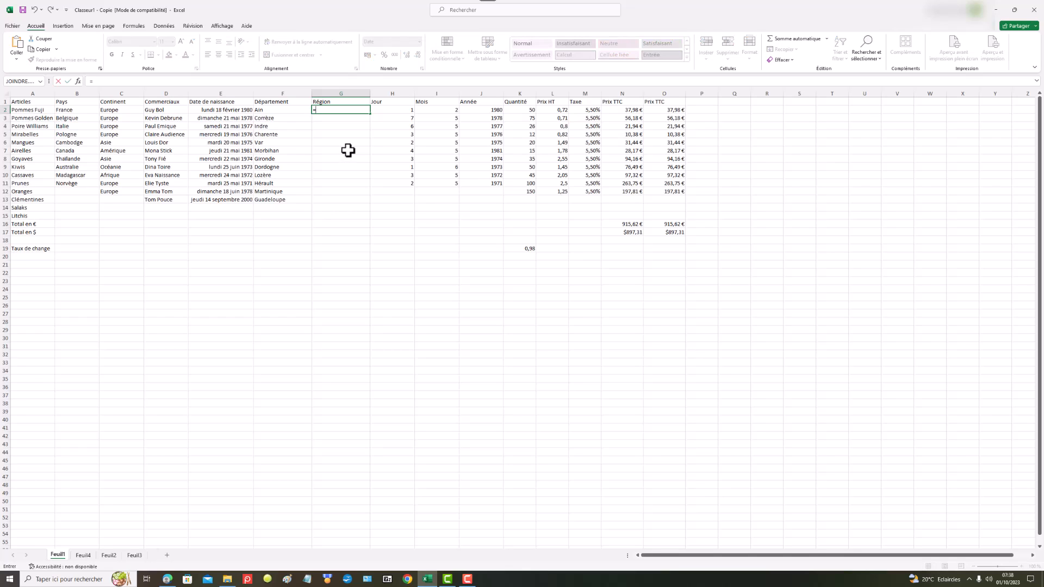
type("r")
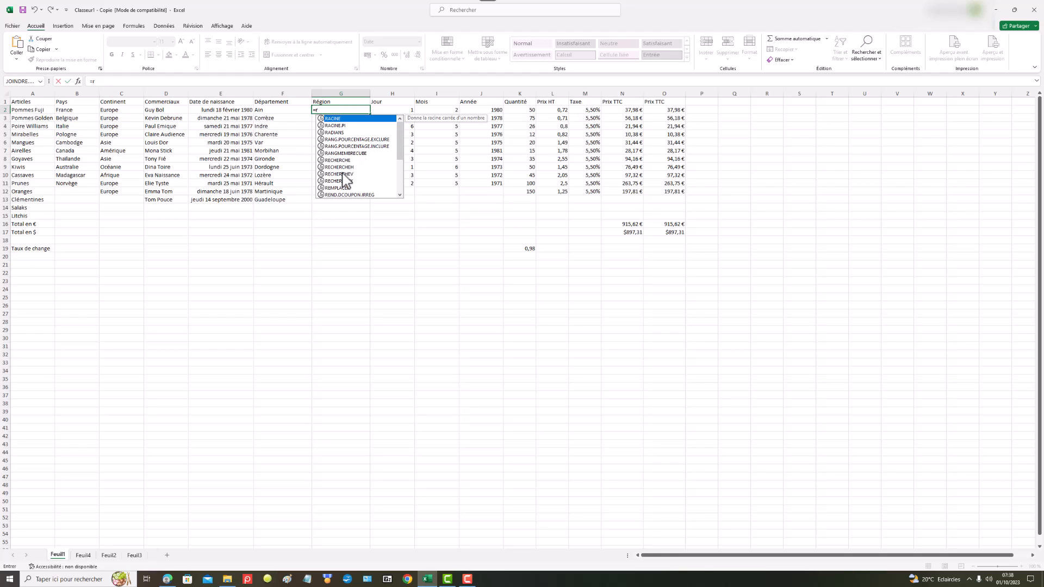
double_click(341, 174)
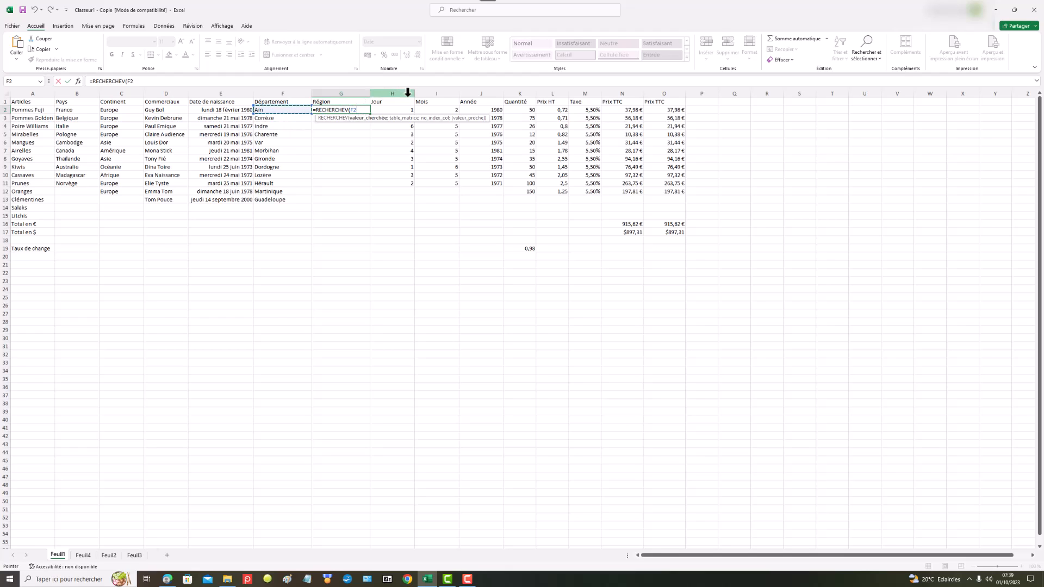
type(";")
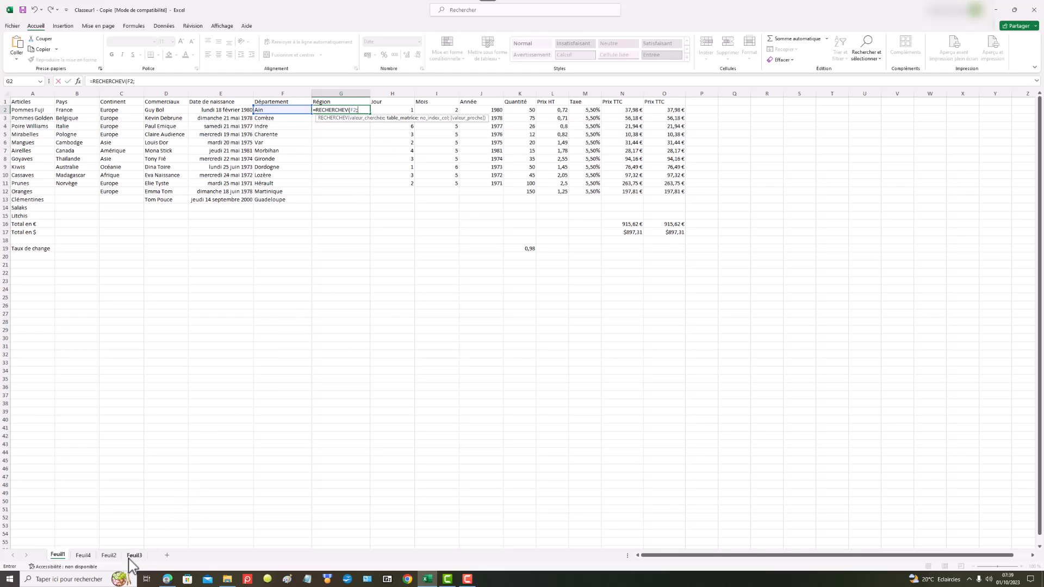
Set the formula's table matrix to the department and region data in Feuil4!B2:C102.
left_click(82, 555)
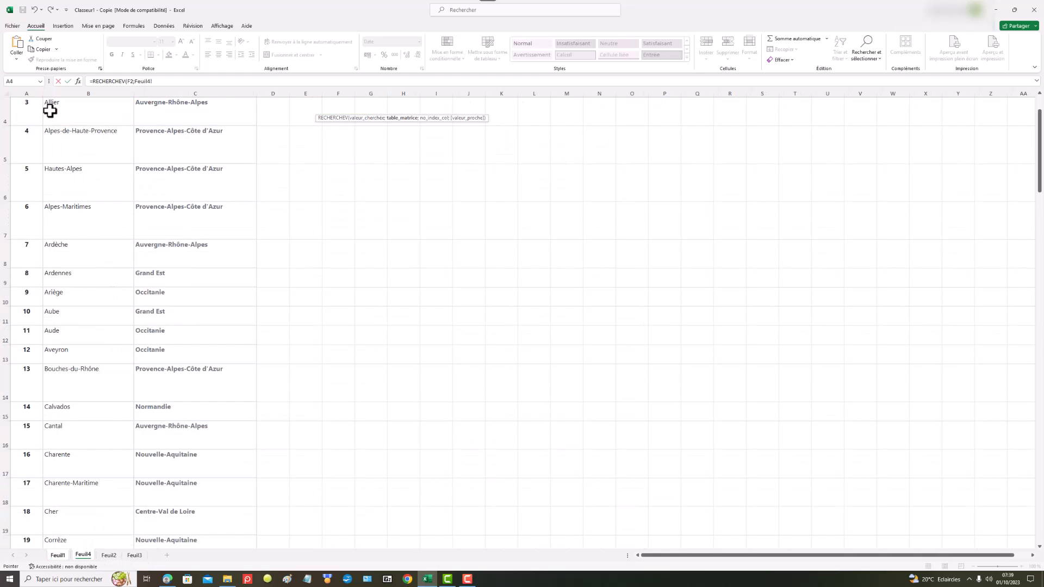
scroll(125, 194, "up", 1)
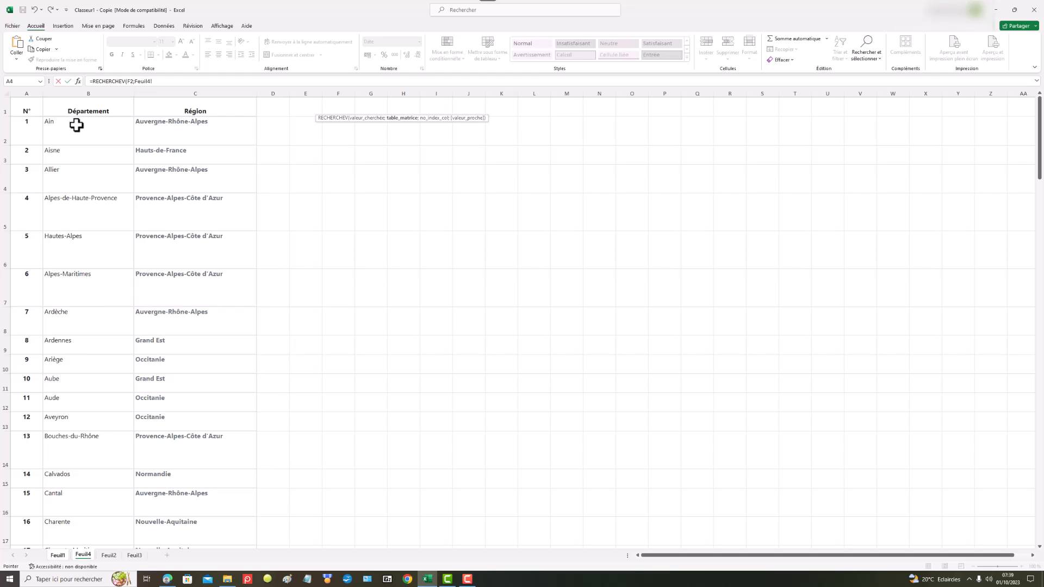
left_click_drag(76, 125, 192, 346)
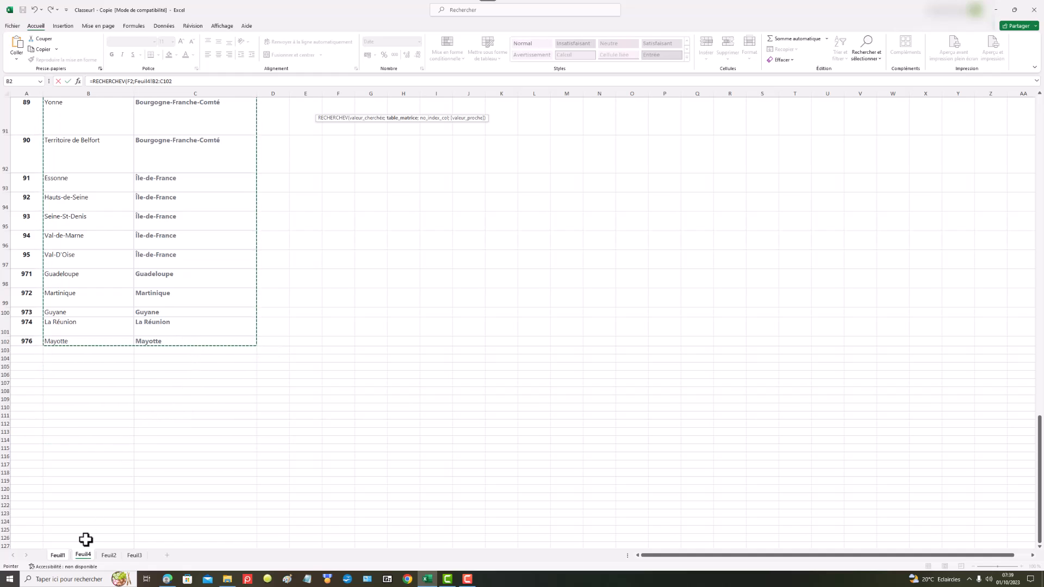
Return to Feuil1, correct the table matrix's sheet reference to Feuil4 and try to validate the formula.
left_click(58, 555)
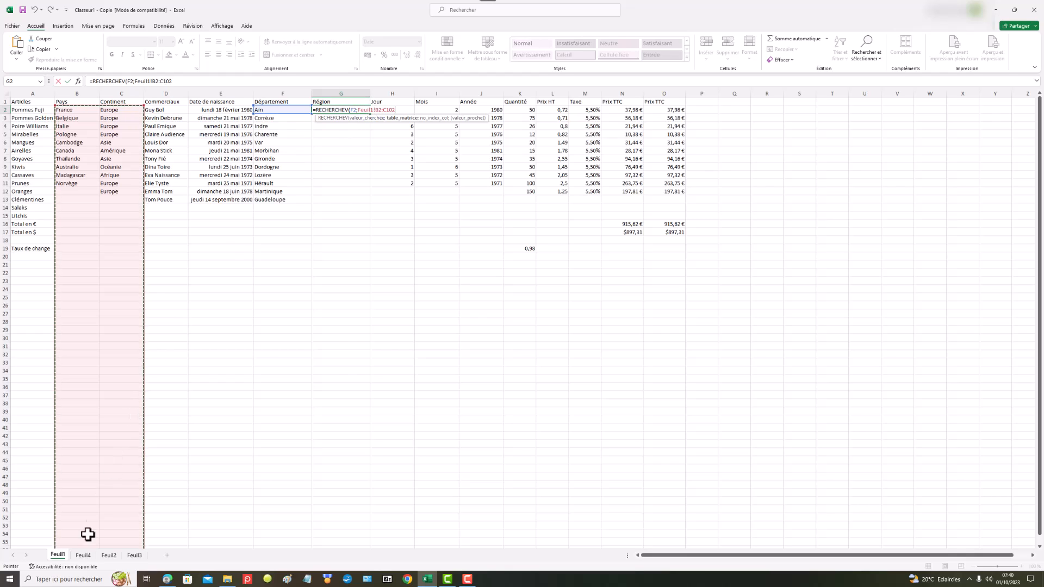
left_click(375, 111)
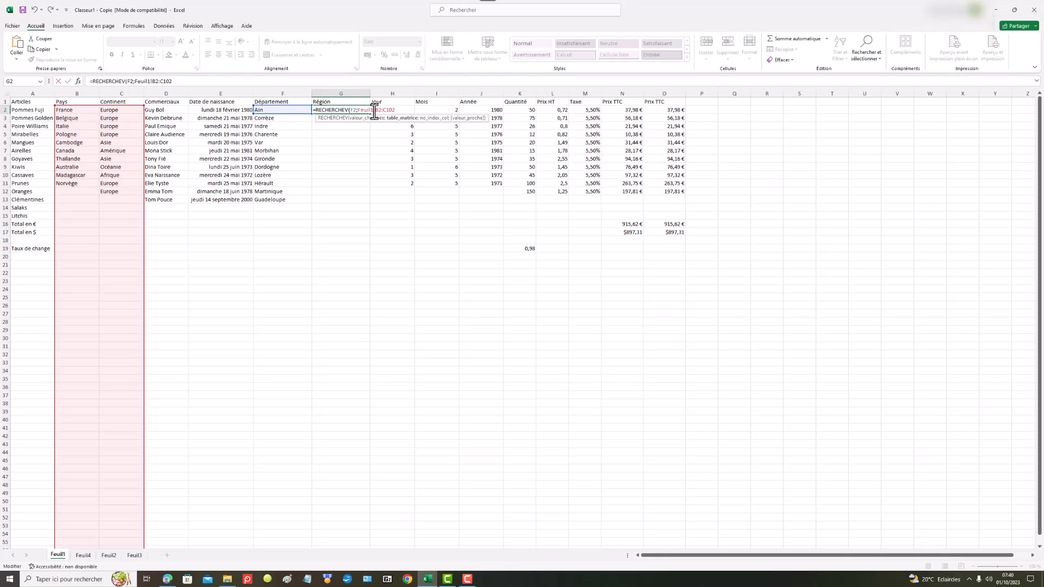
key("BackSpace")
type("4")
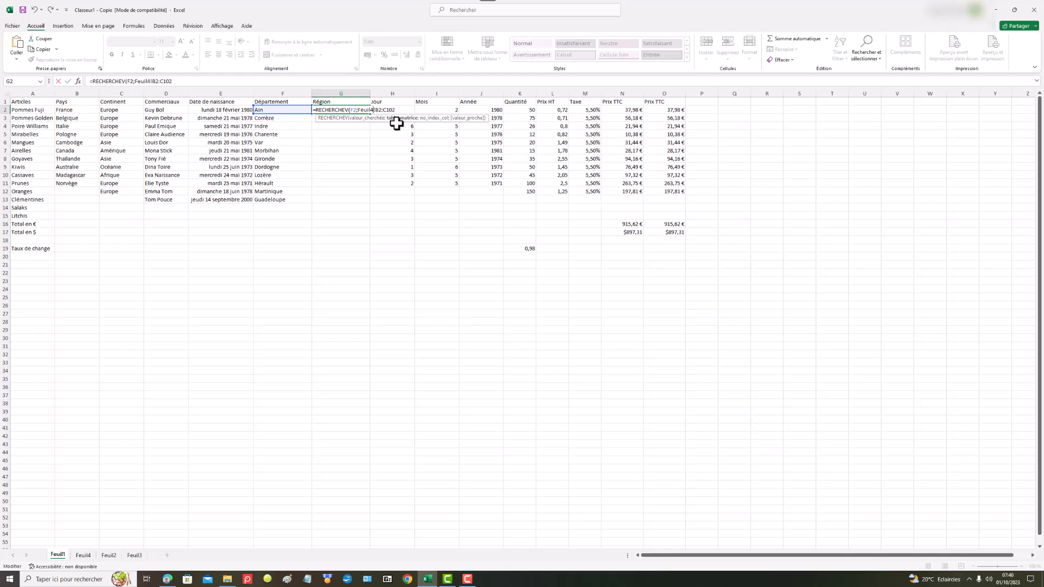
key("Return")
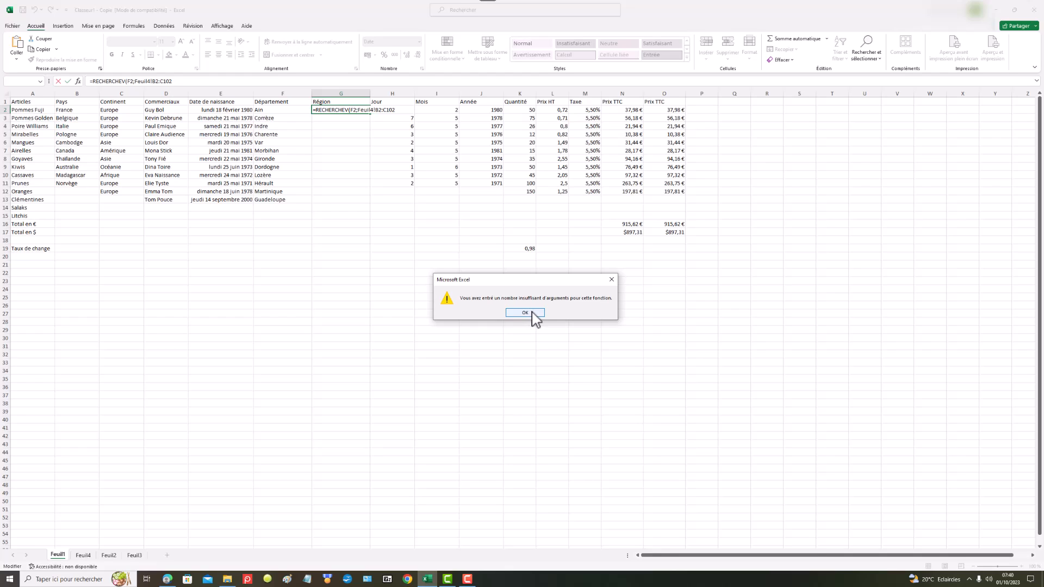
left_click(525, 314)
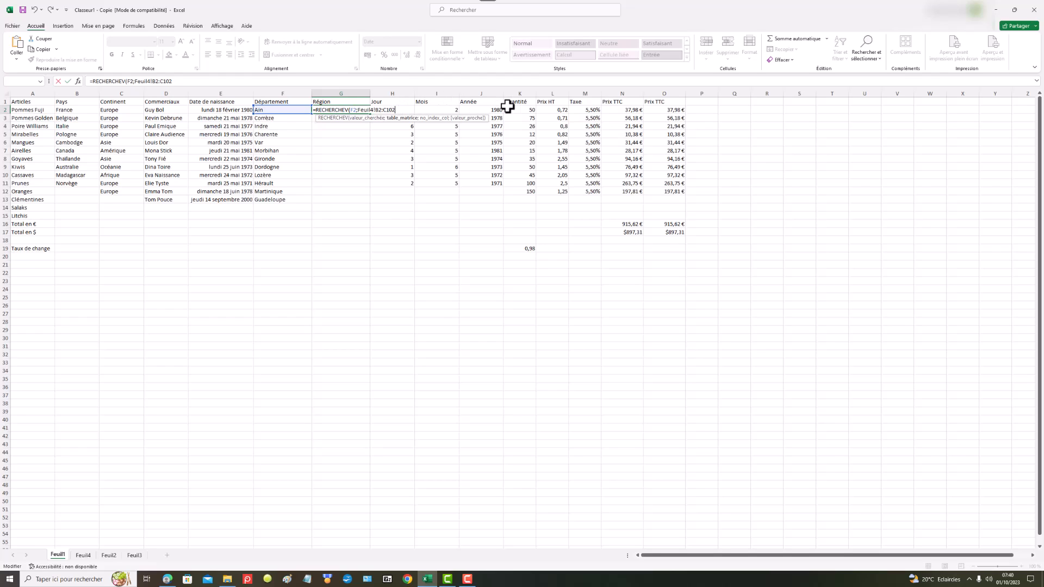
Review the table's columns on Feuil4, return to Feuil1 and enter 2 for the formula's column index argument.
type(";")
left_click(84, 556)
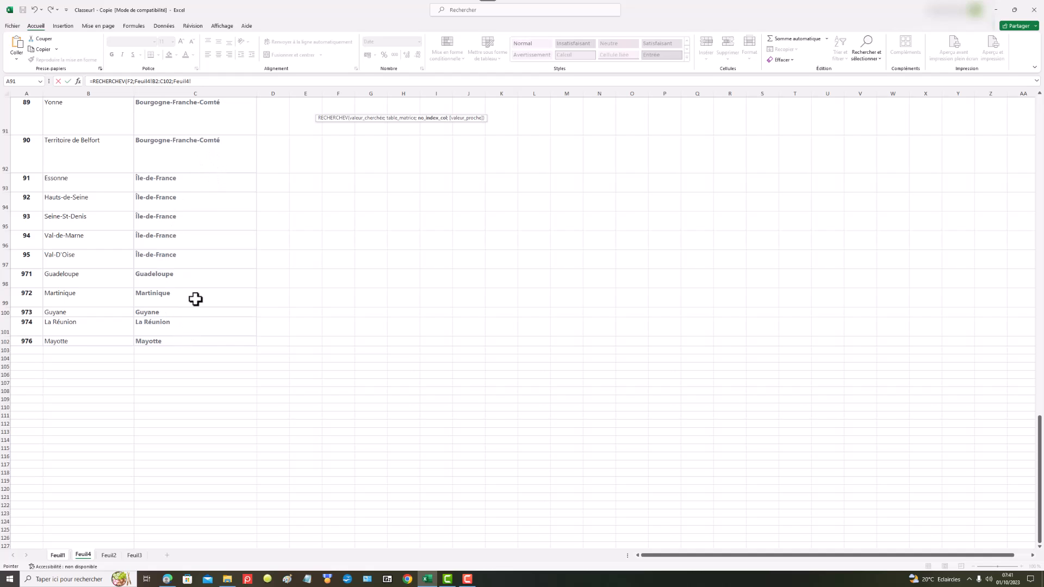
scroll(223, 252, "up", 2)
scroll(223, 252, "up", 14)
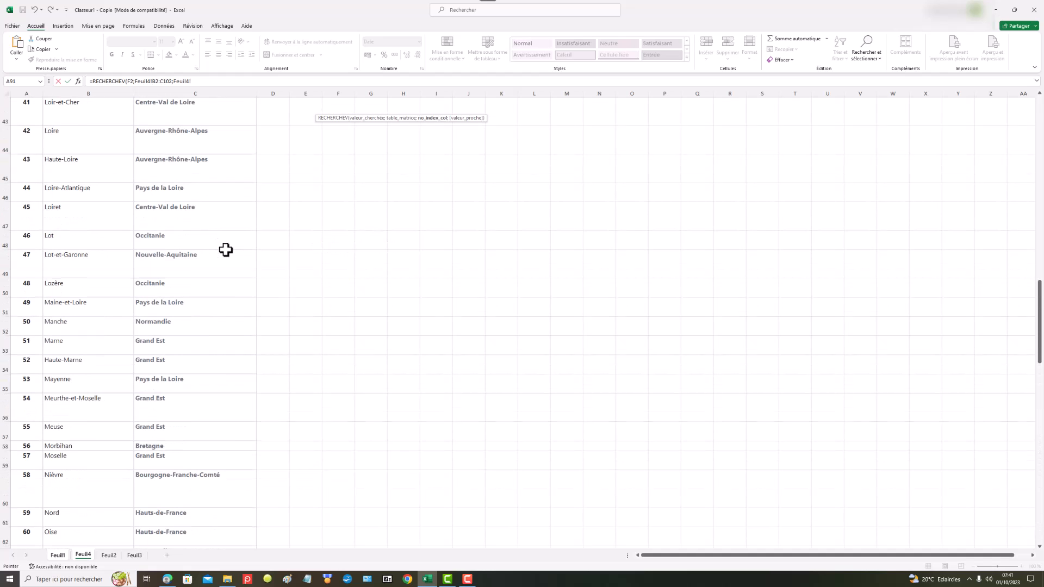
scroll(225, 249, "up", 13)
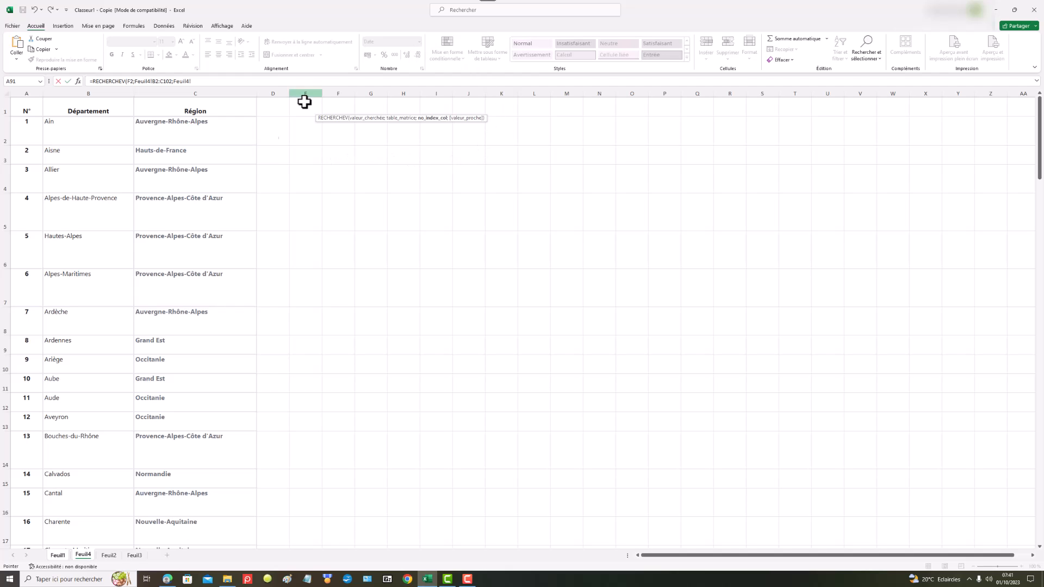
left_click(58, 555)
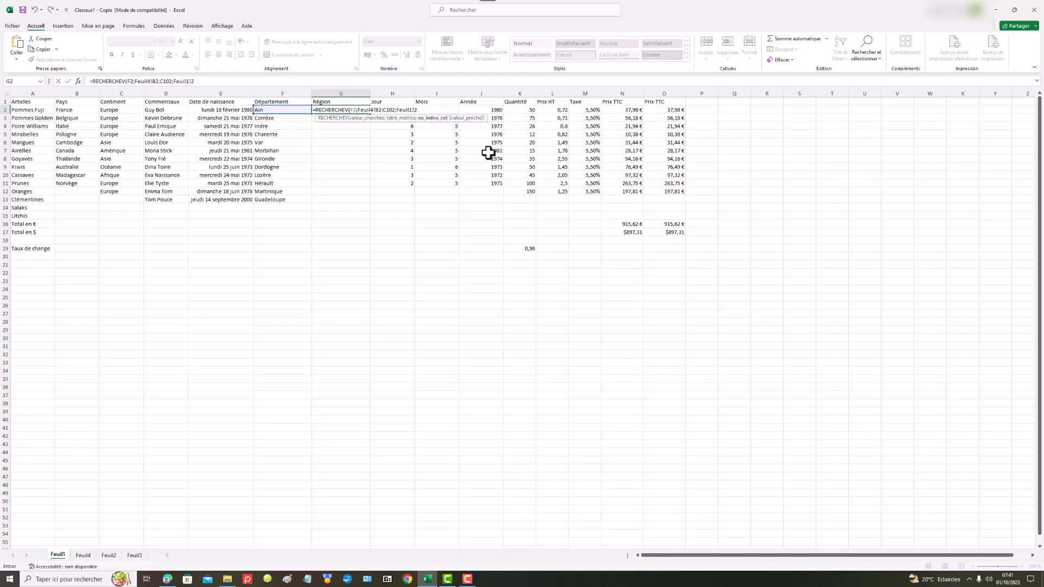
Set the formula's match argument to FAUX for an exact match, close the parenthesis and try to validate it.
type(";")
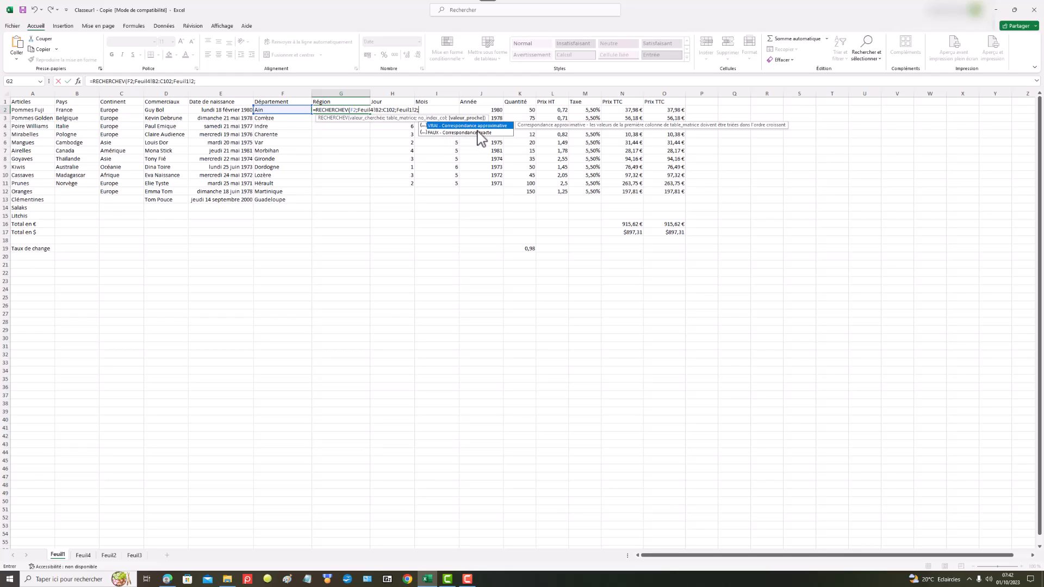
left_click(451, 132)
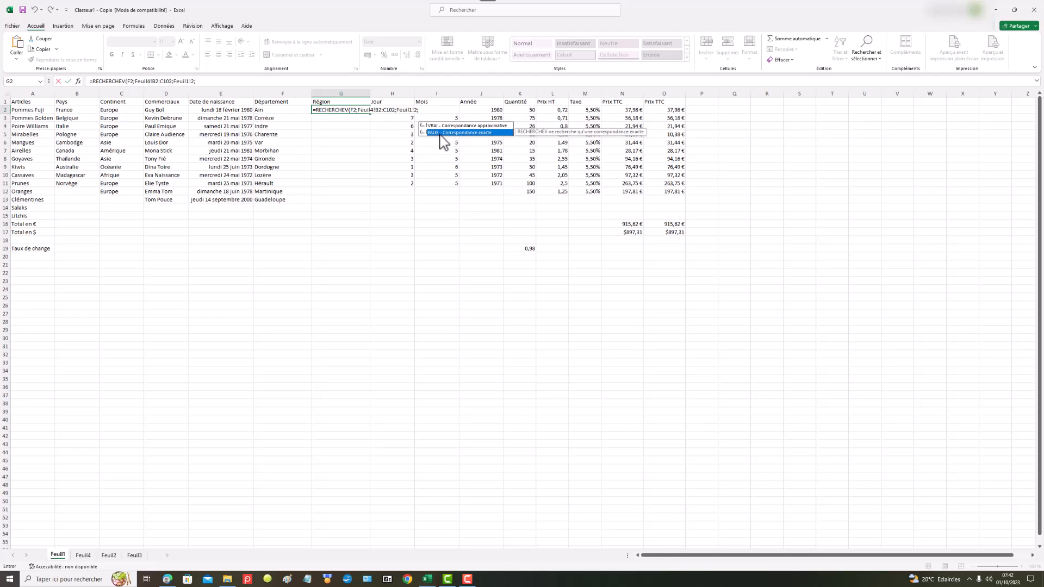
double_click(440, 132)
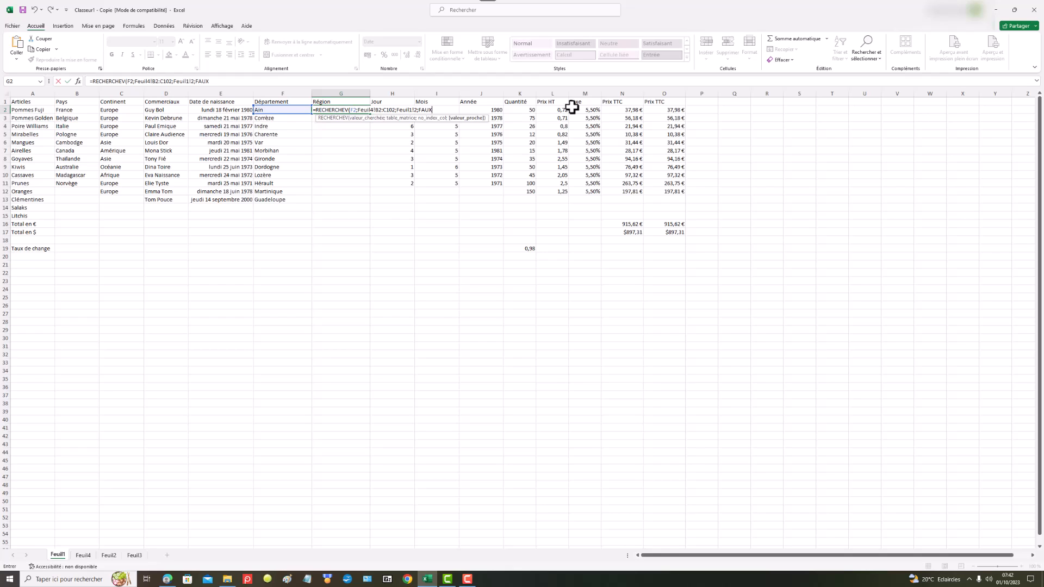
type(")")
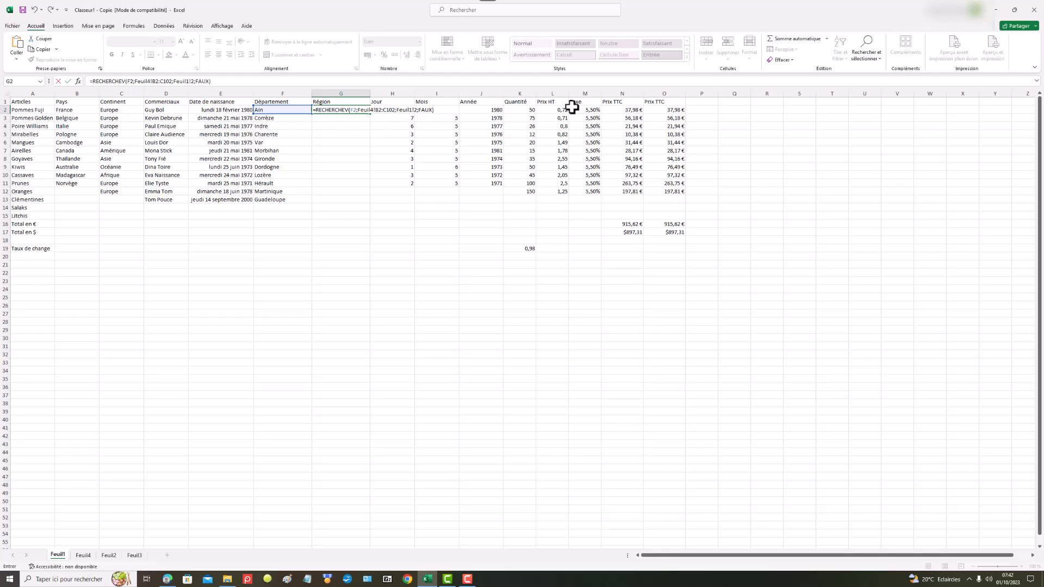
key("Return")
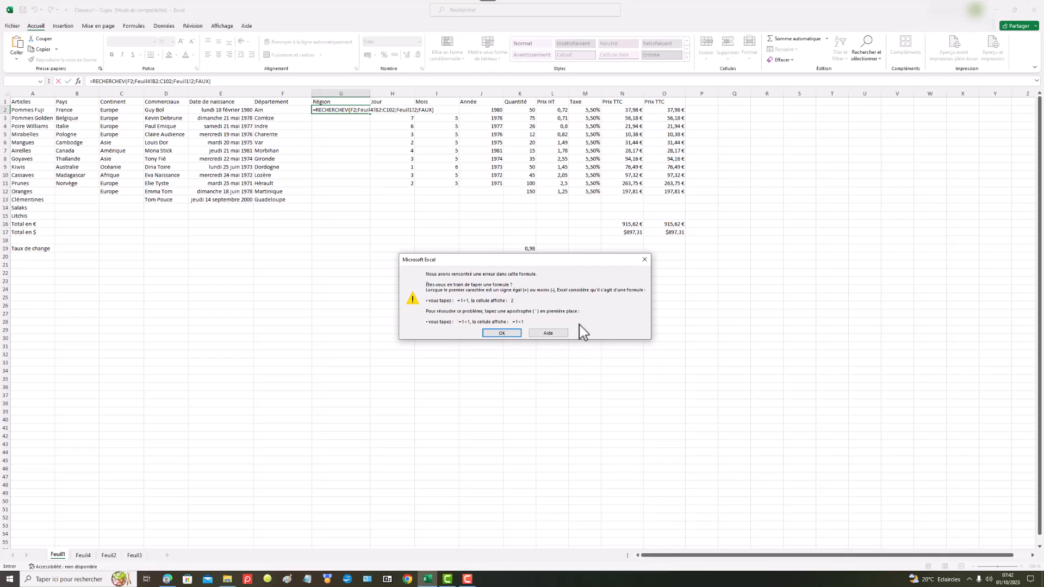
left_click(645, 260)
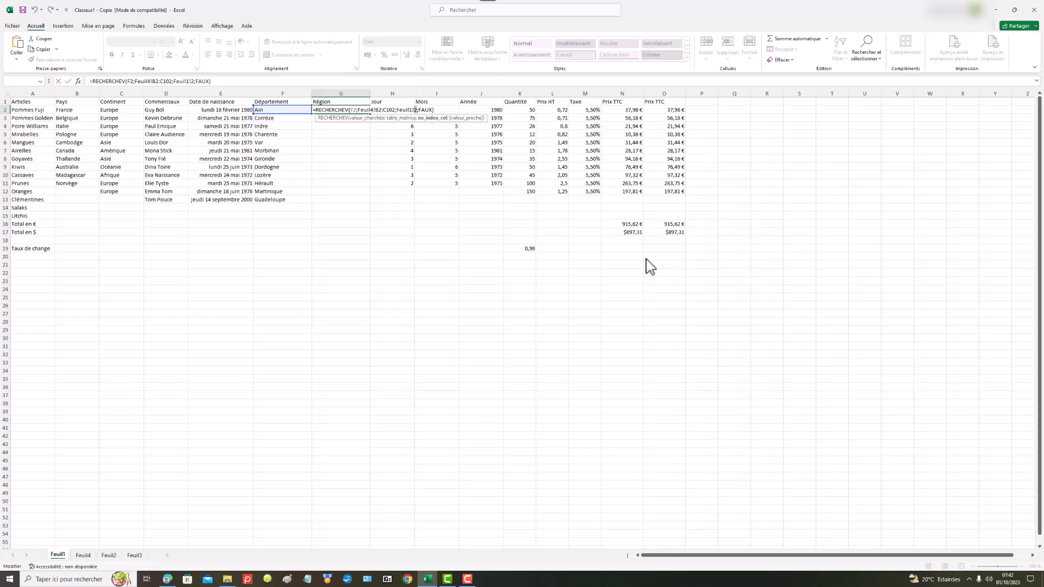
Fix the rows of the formula's table matrix as B$2:C$102 and try to validate the formula again.
left_click(386, 109)
type("$2:C$")
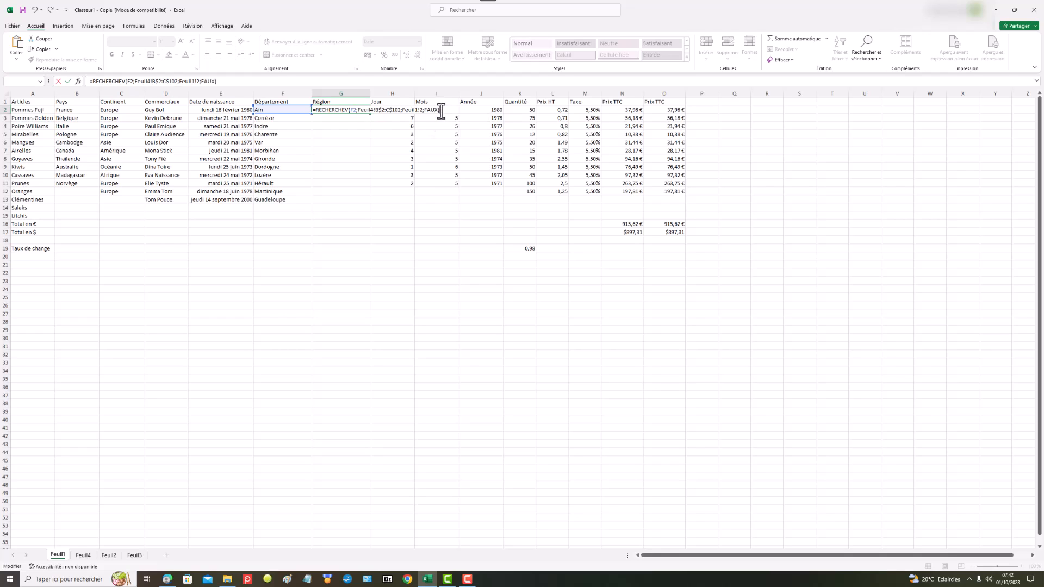
key("Return")
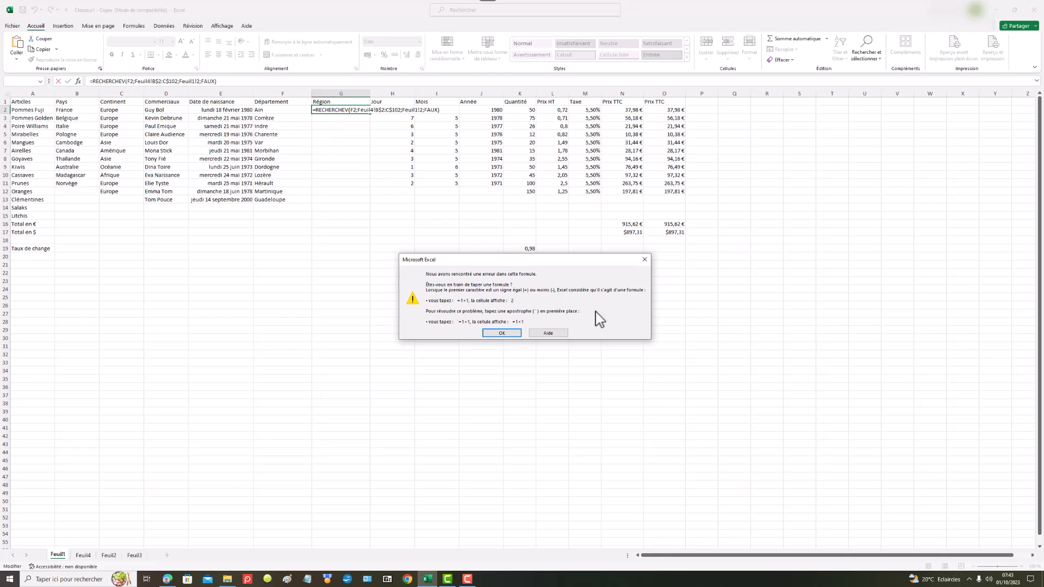
left_click(645, 259)
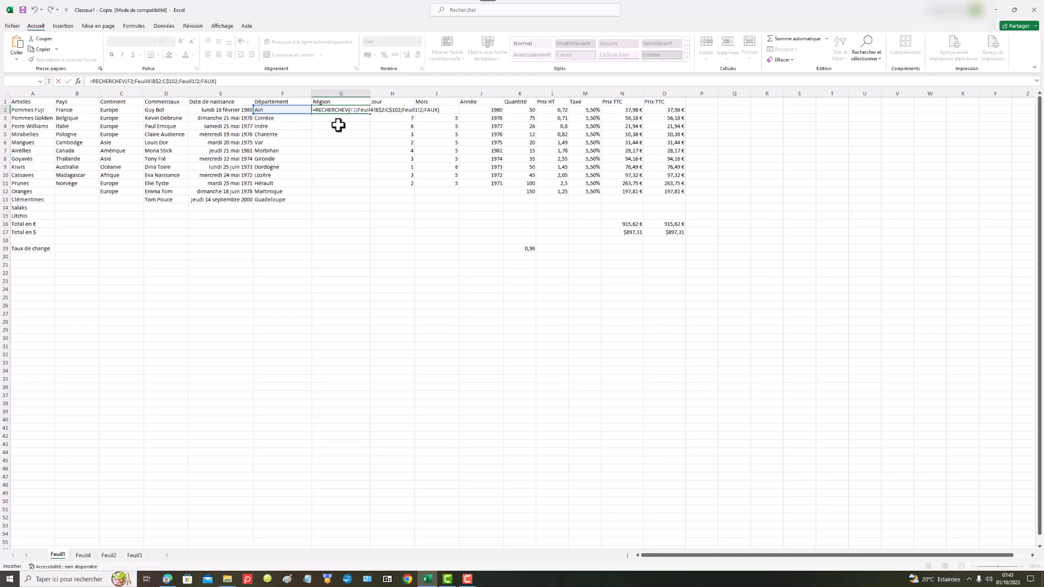
Store the G2 formula as text with a leading apostrophe and fit the Région column's width to its content.
key("Home")
type("'")
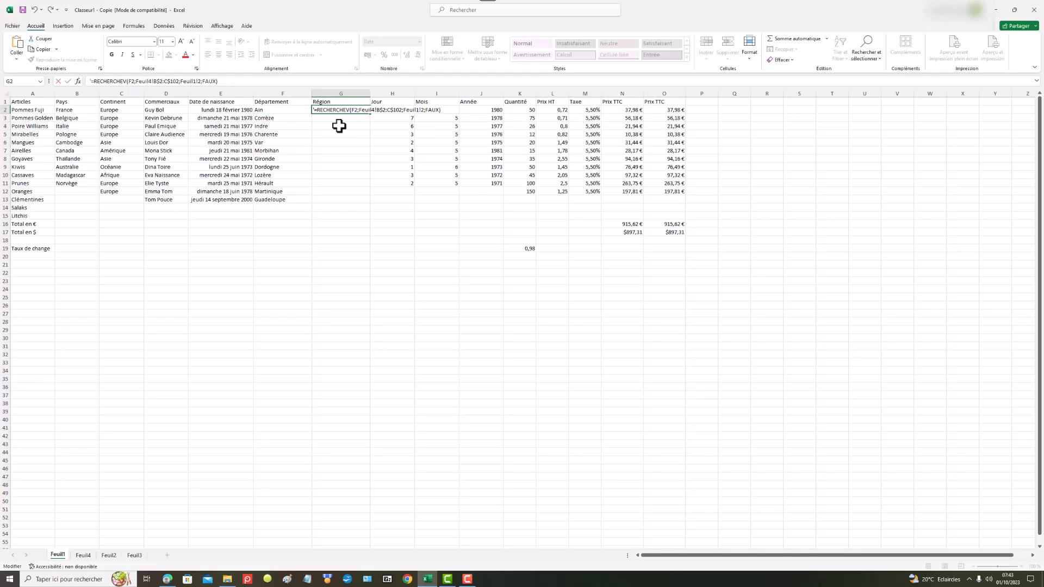
left_click(337, 158)
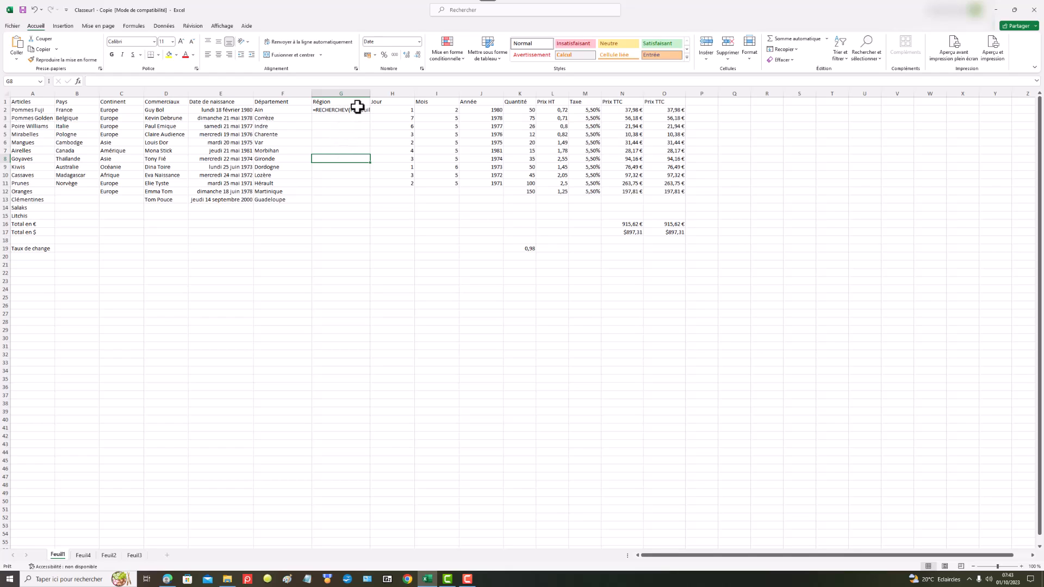
left_click(335, 111)
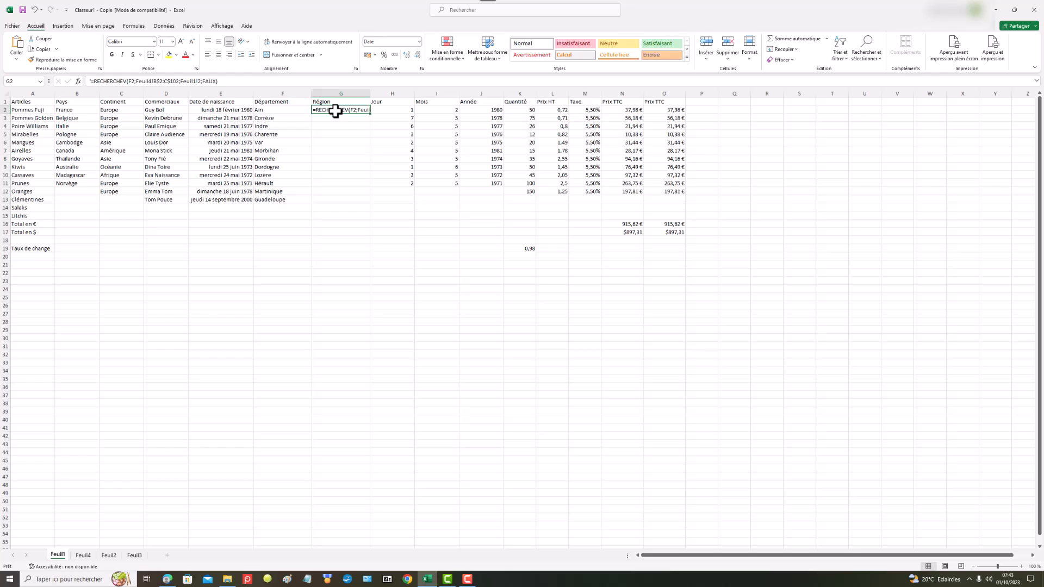
double_click(370, 93)
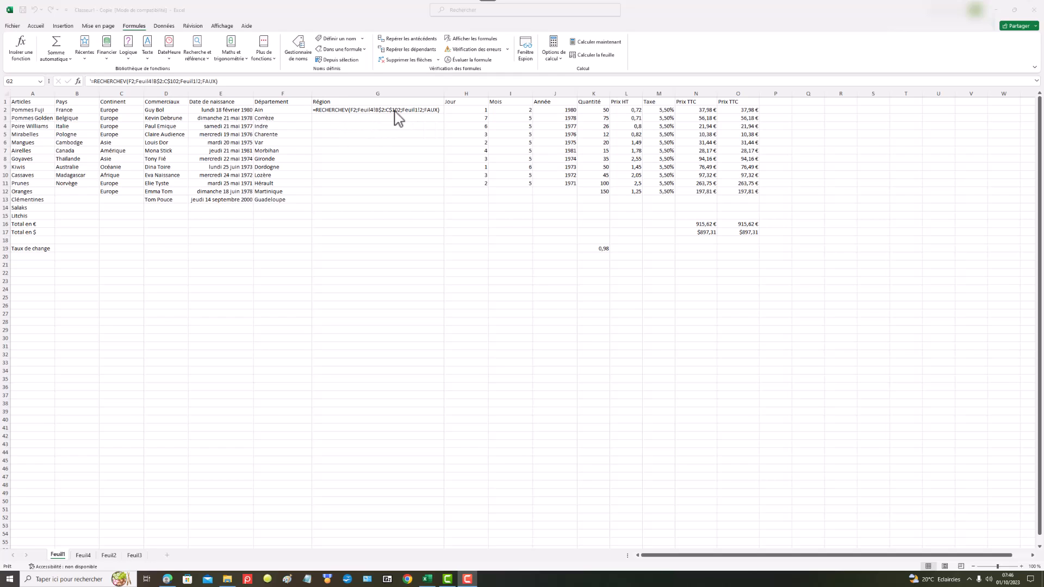
Clear cell G2 and insert the RECHERCHEV function there with F2 as Valeur_cherchée.
left_click(438, 111)
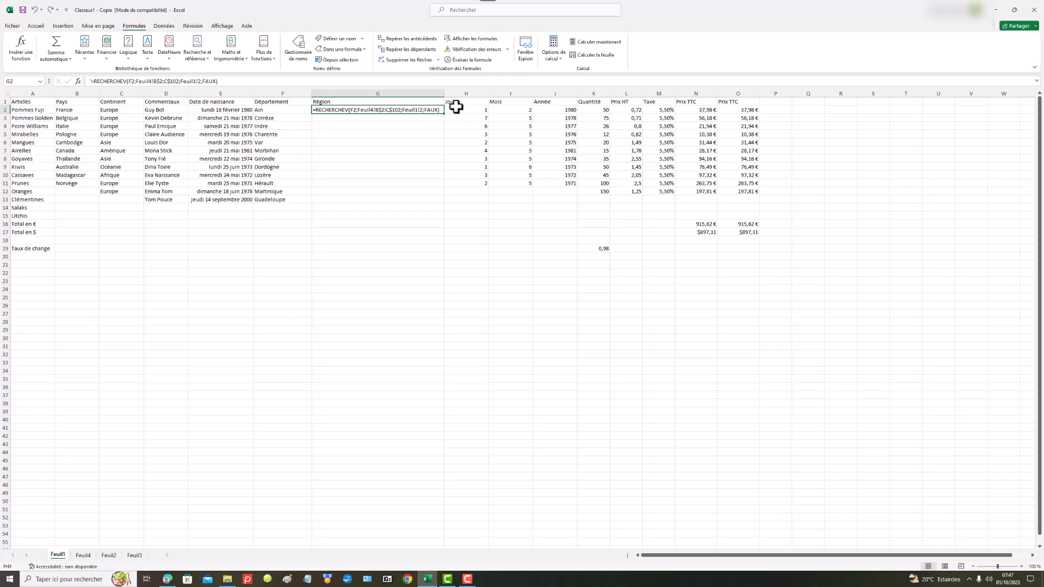
key("Delete")
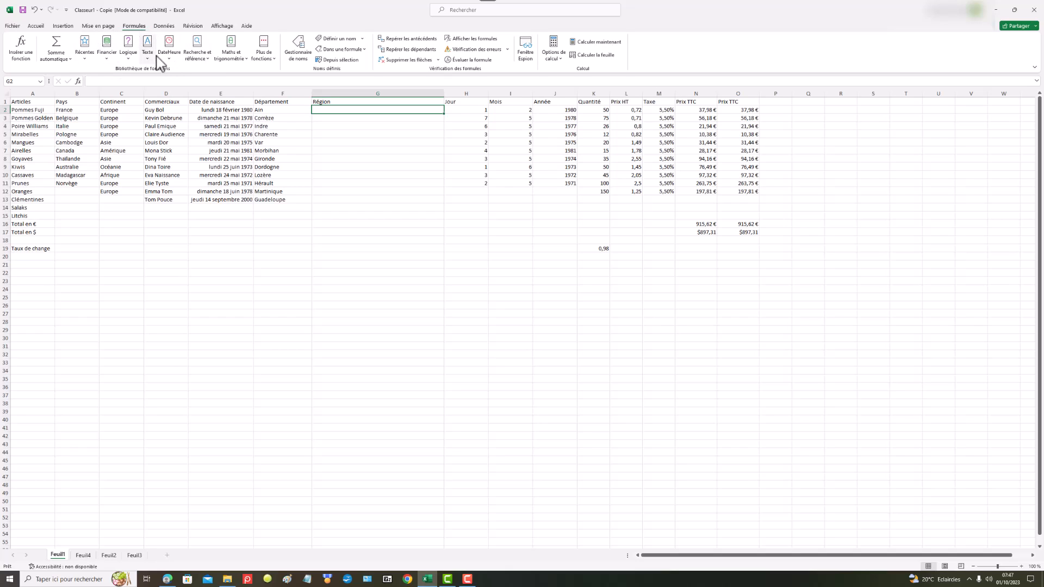
left_click(207, 63)
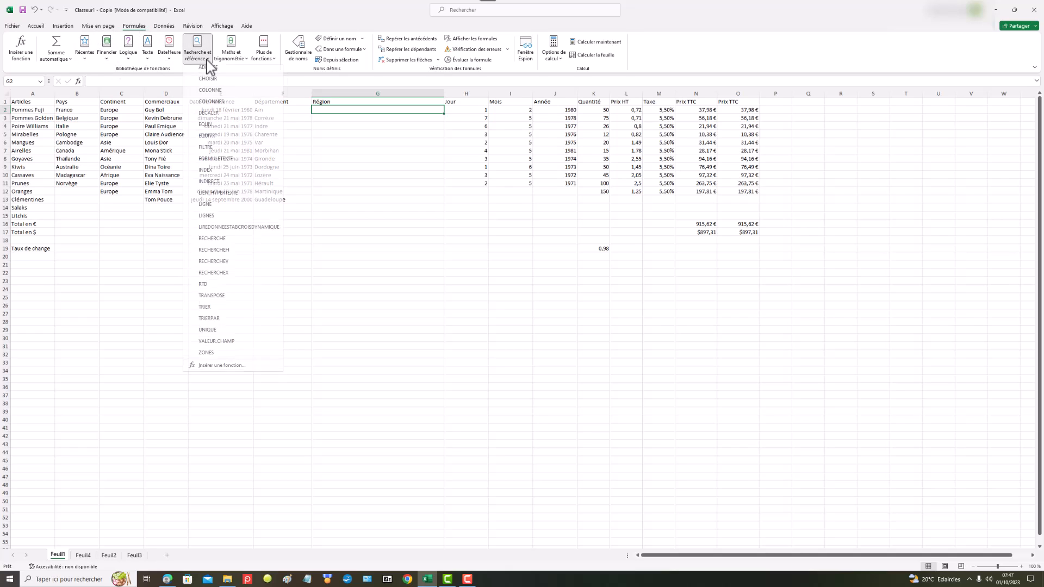
left_click(224, 266)
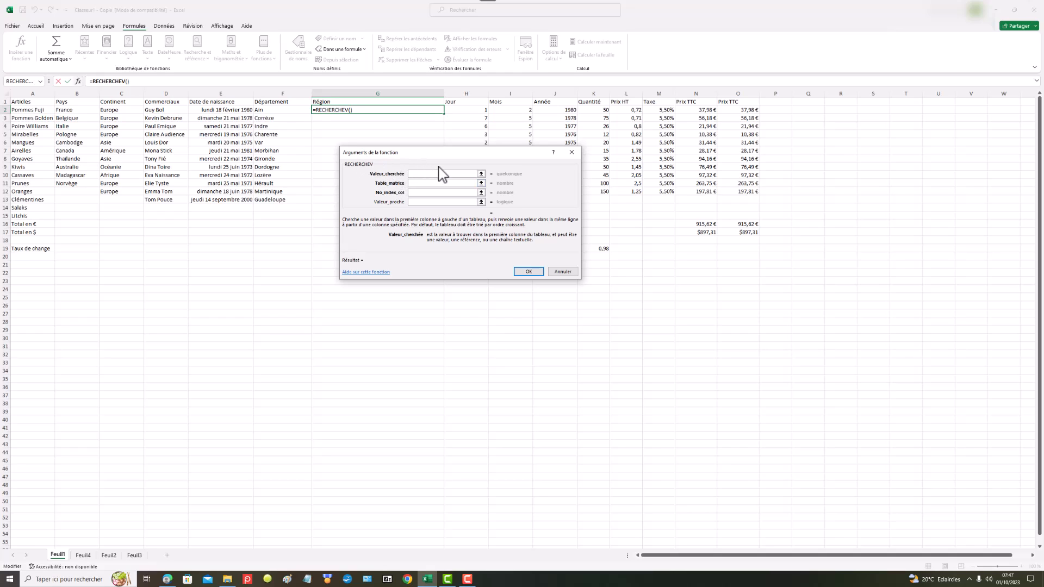
left_click(265, 110)
Set Table_matrice to the department and region data in Feuil4!B2:C102.
left_click(424, 183)
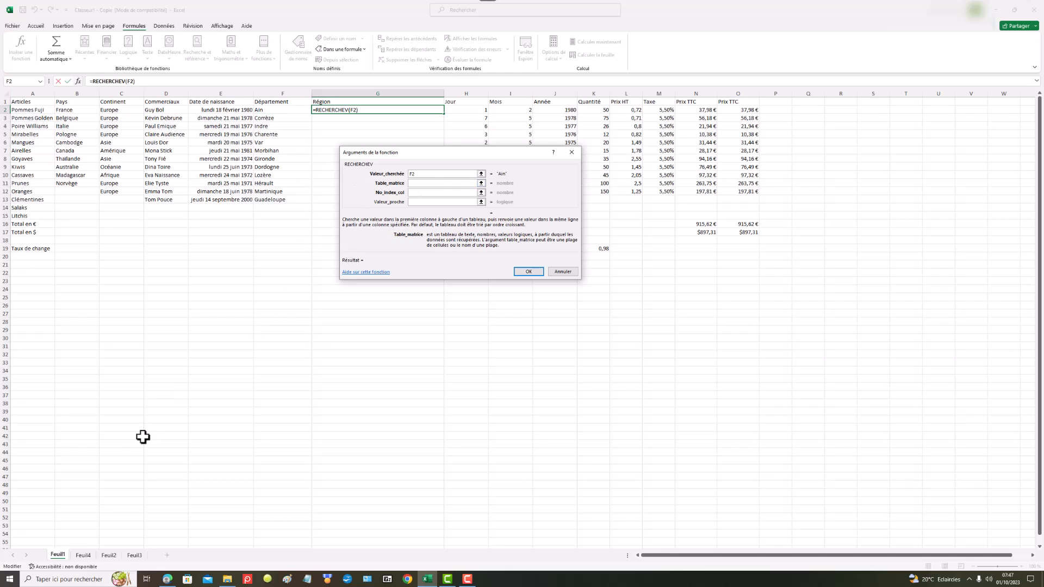
left_click(84, 555)
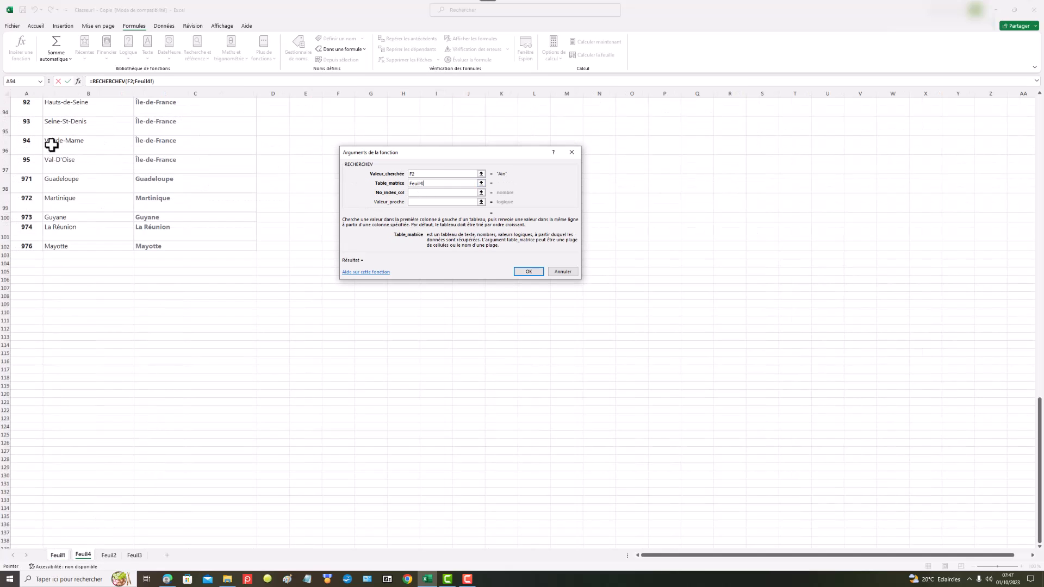
scroll(181, 218, "up", 20)
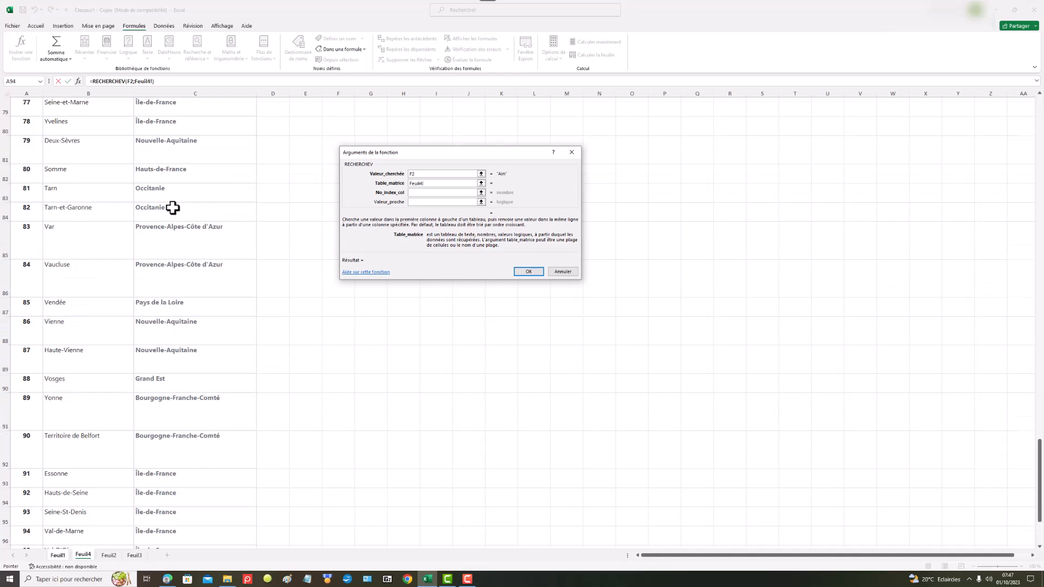
scroll(172, 195, "up", 10)
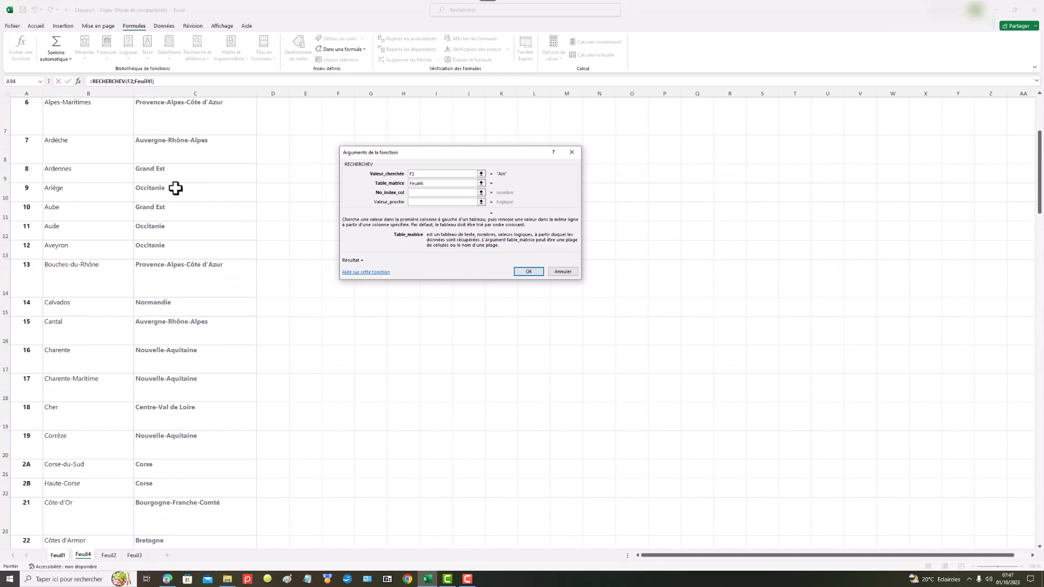
left_click(131, 139)
left_click_drag(131, 139, 181, 442)
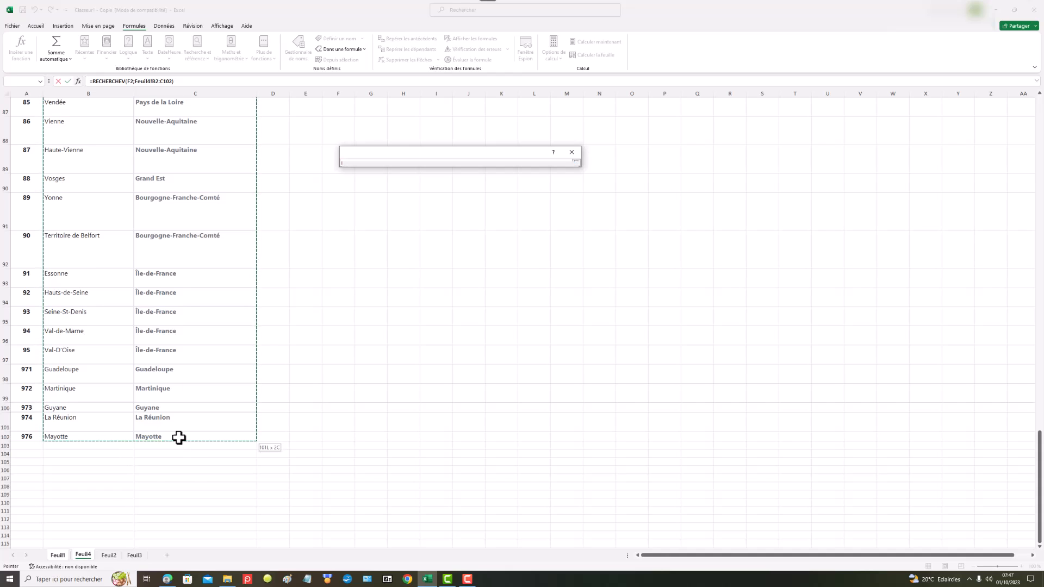
Set No_index_col to 2 and Valeur_proche to FAUX, and validate the function.
left_click(426, 192)
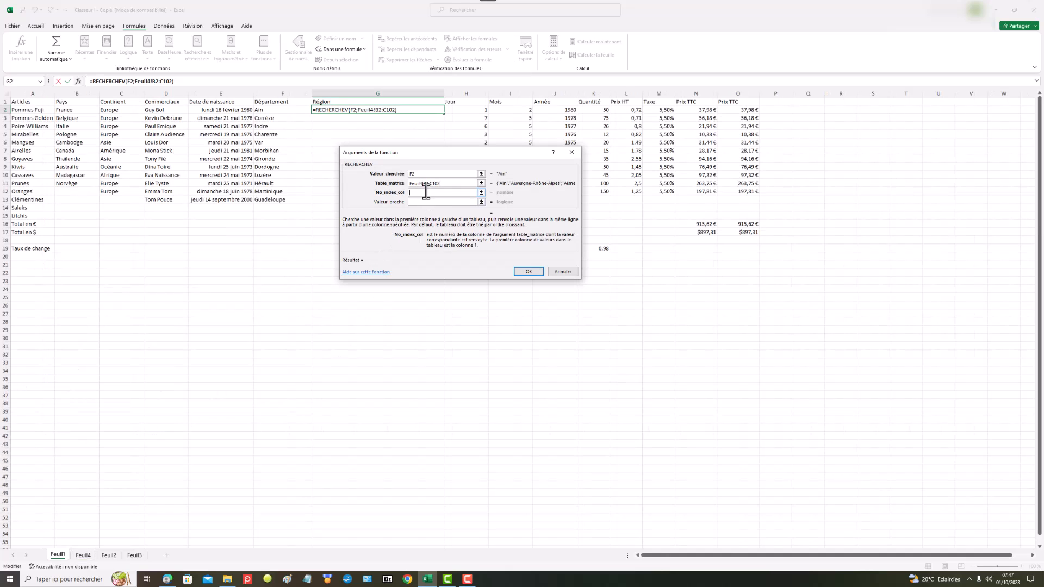
type("2")
left_click(423, 201)
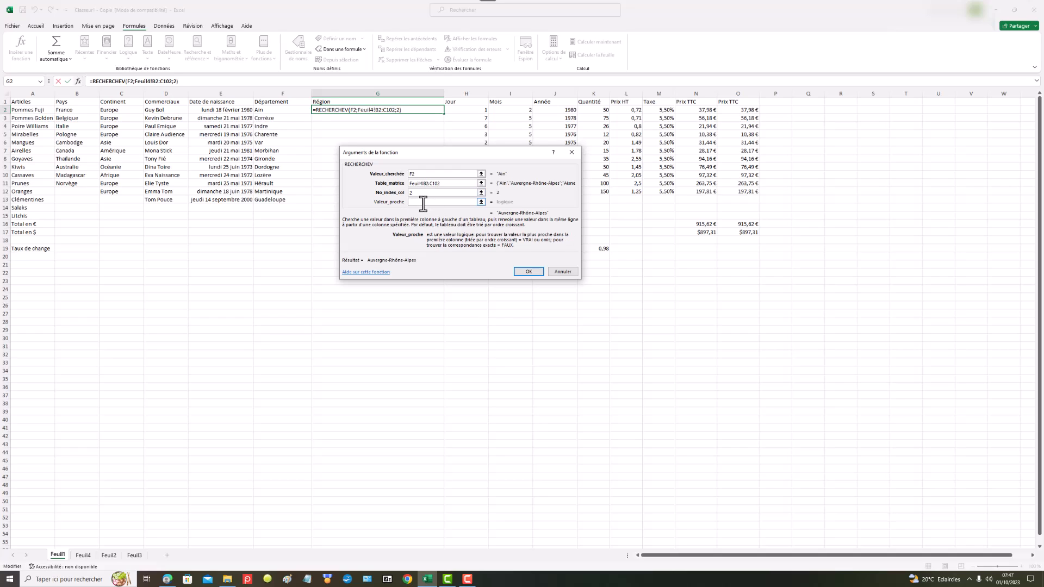
type("FAUX")
left_click(529, 272)
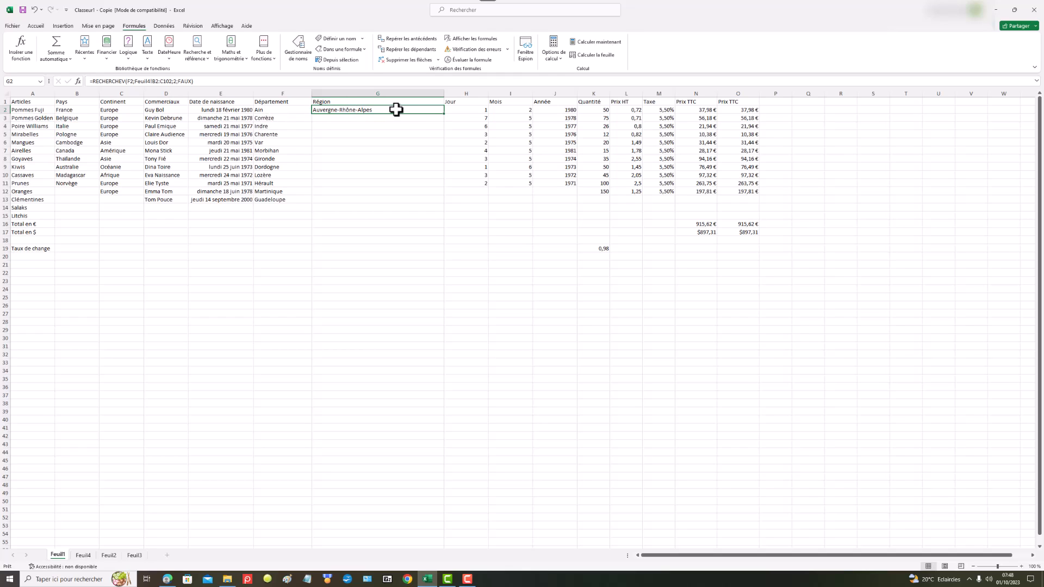
Copy the RECHERCHEV formula from G2 down the Région column to G13.
left_click_drag(445, 115, 433, 200)
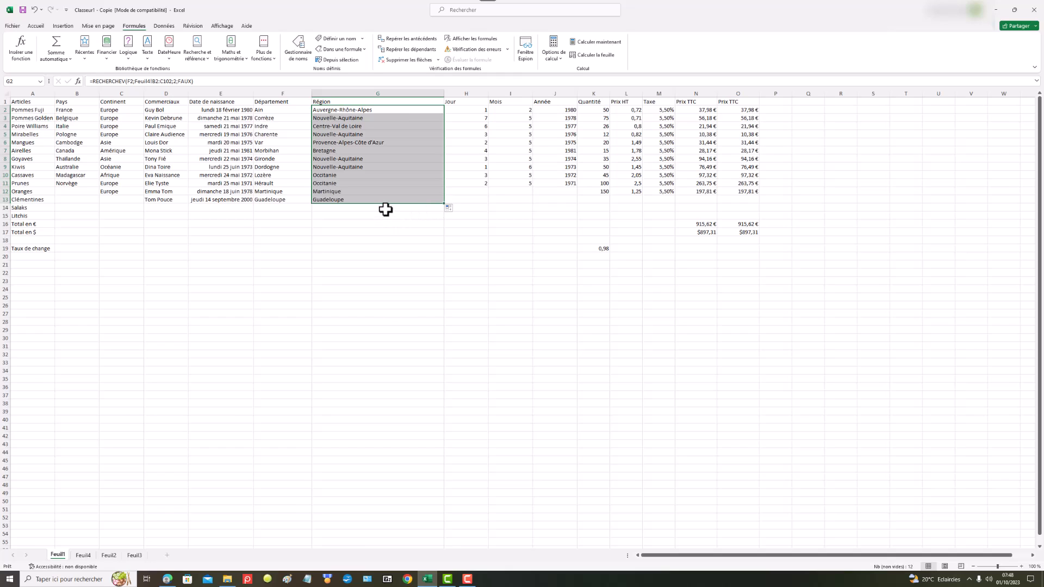